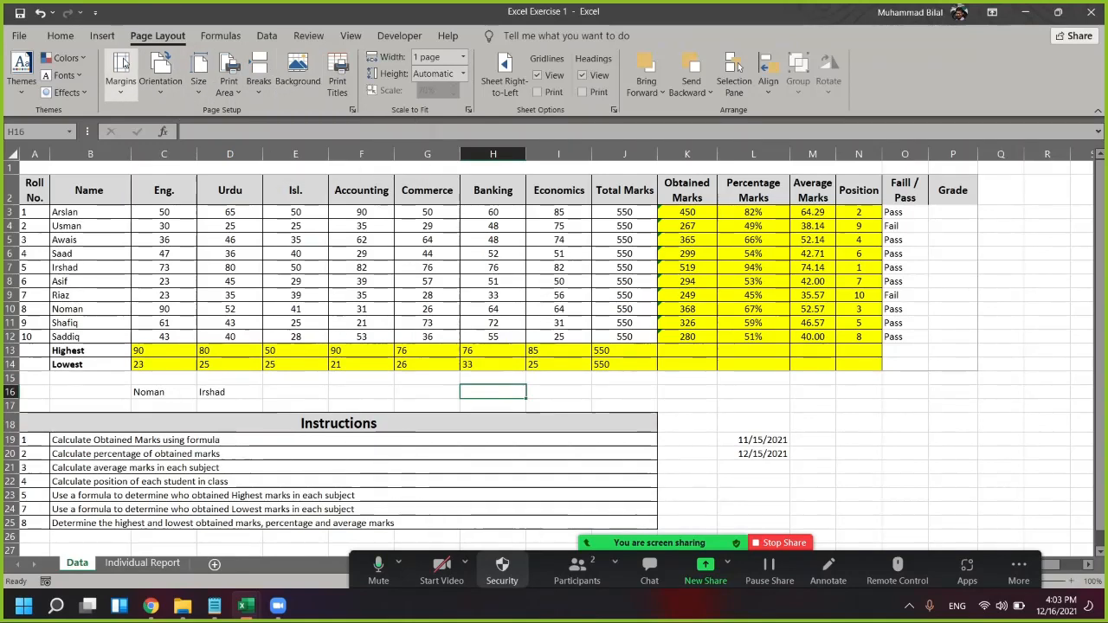
Set the sheet's page orientation to Landscape, and review the available margin presets and paper sizes
{"action": "left_click", "coordinate": [121, 87]}
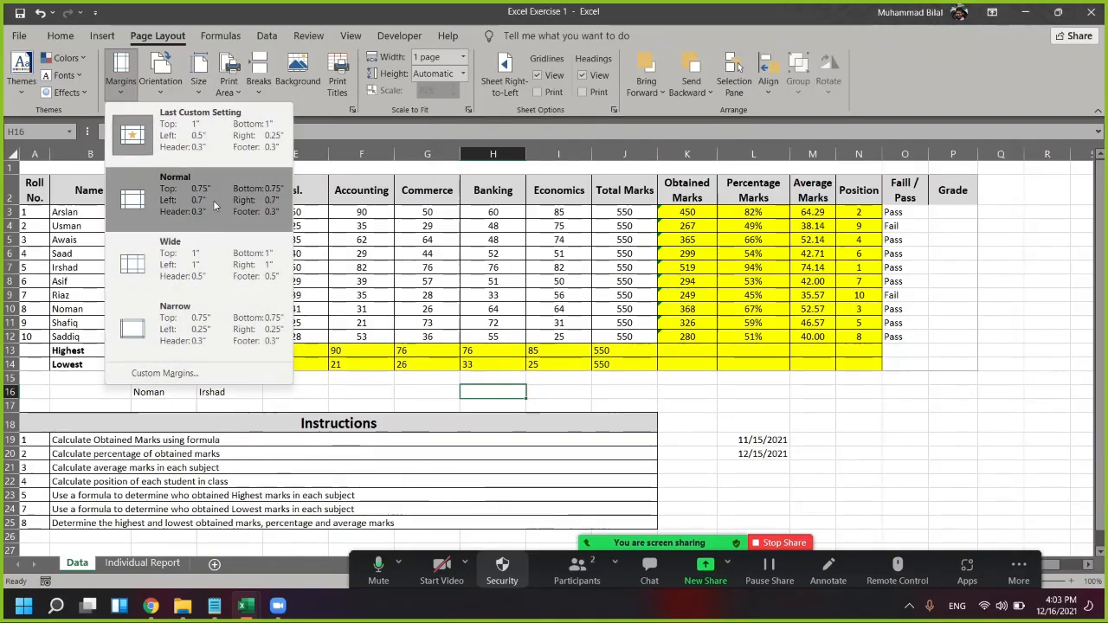
{"action": "left_click", "coordinate": [158, 83]}
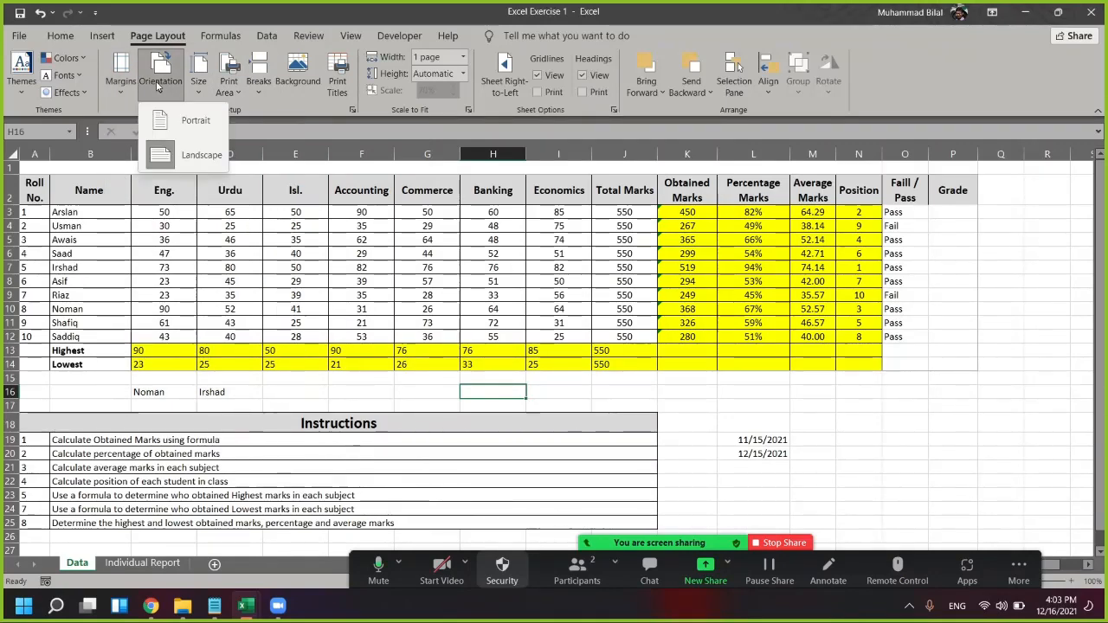
{"action": "left_click", "coordinate": [200, 157]}
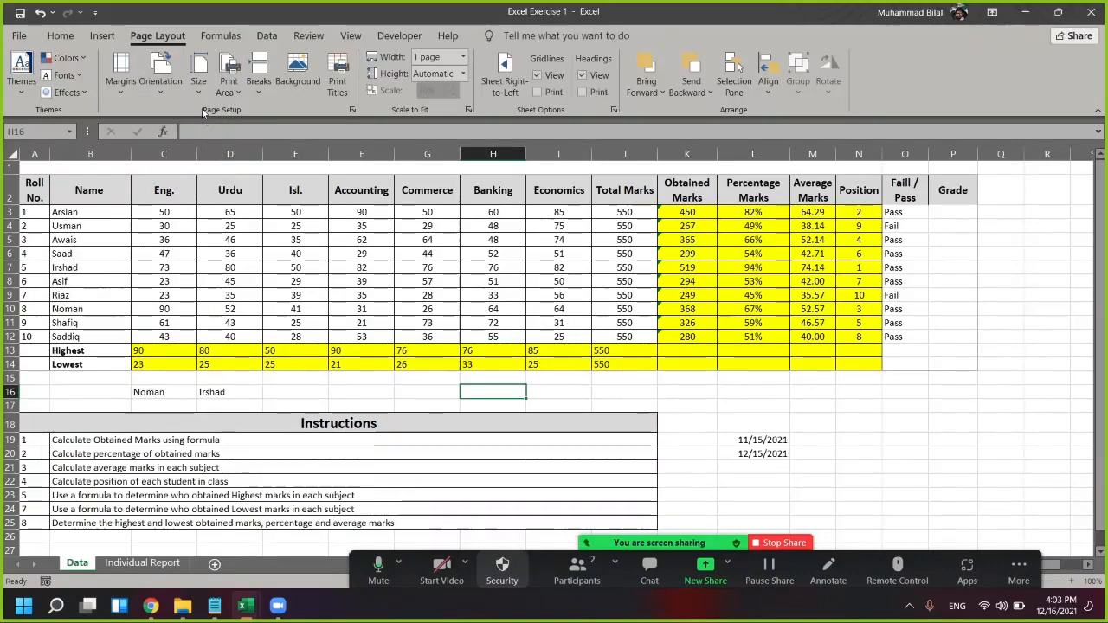
{"action": "left_click", "coordinate": [196, 87]}
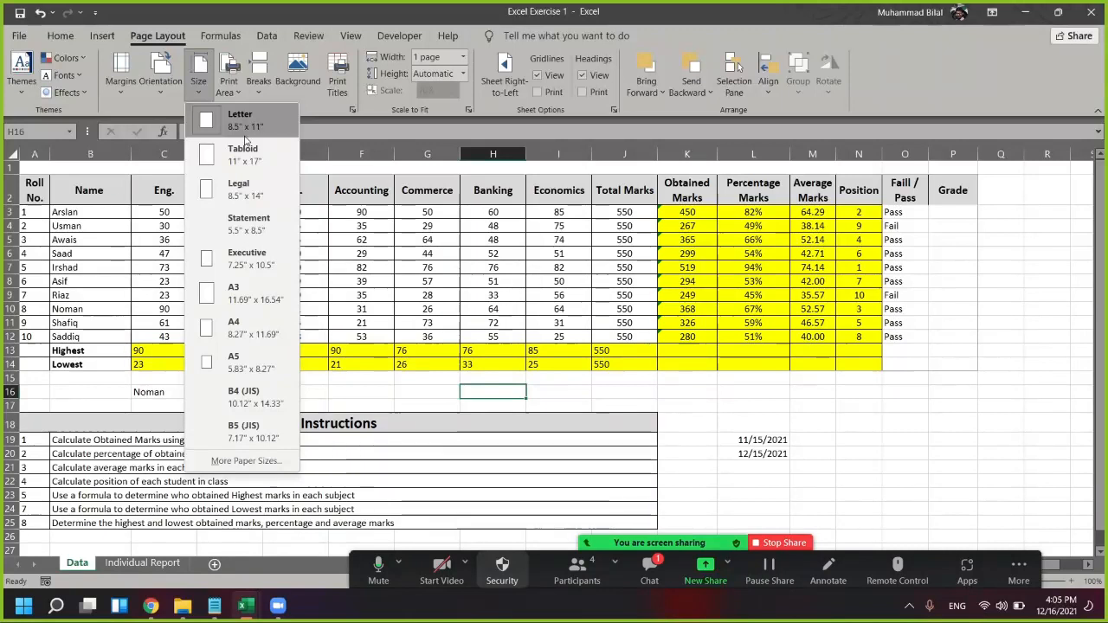
{"action": "left_click", "coordinate": [650, 570]}
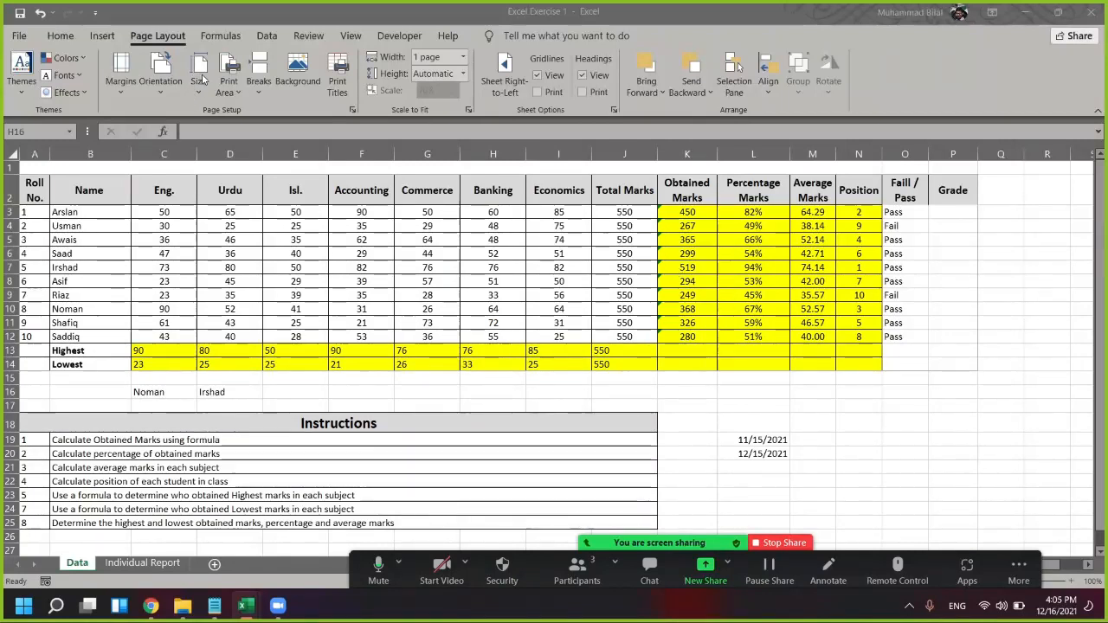
{"action": "left_click", "coordinate": [349, 113]}
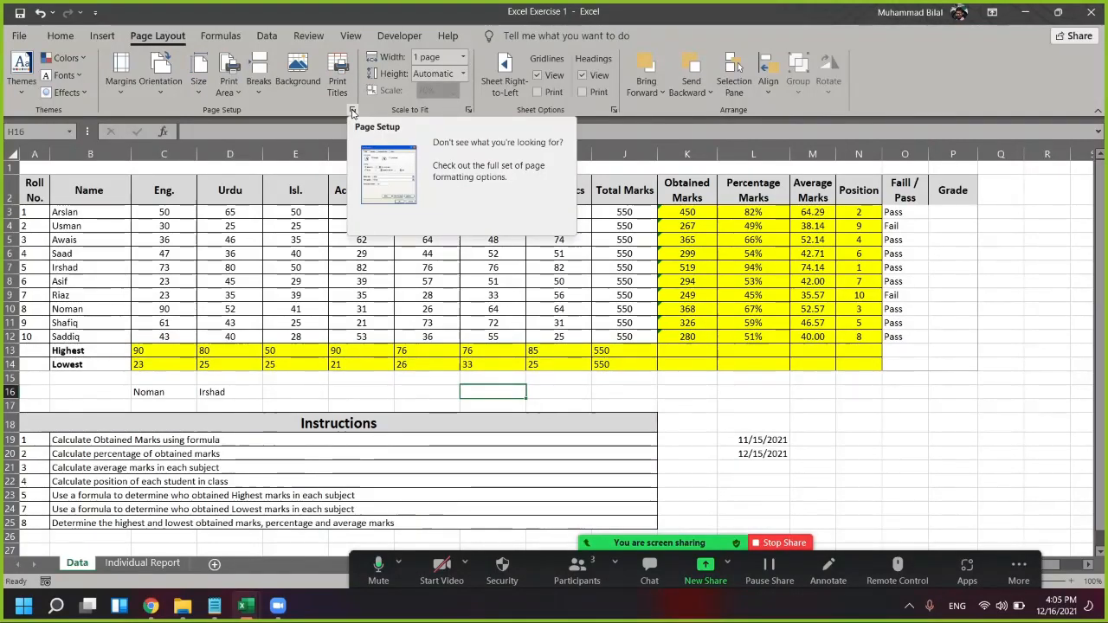
{"action": "left_click", "coordinate": [352, 111]}
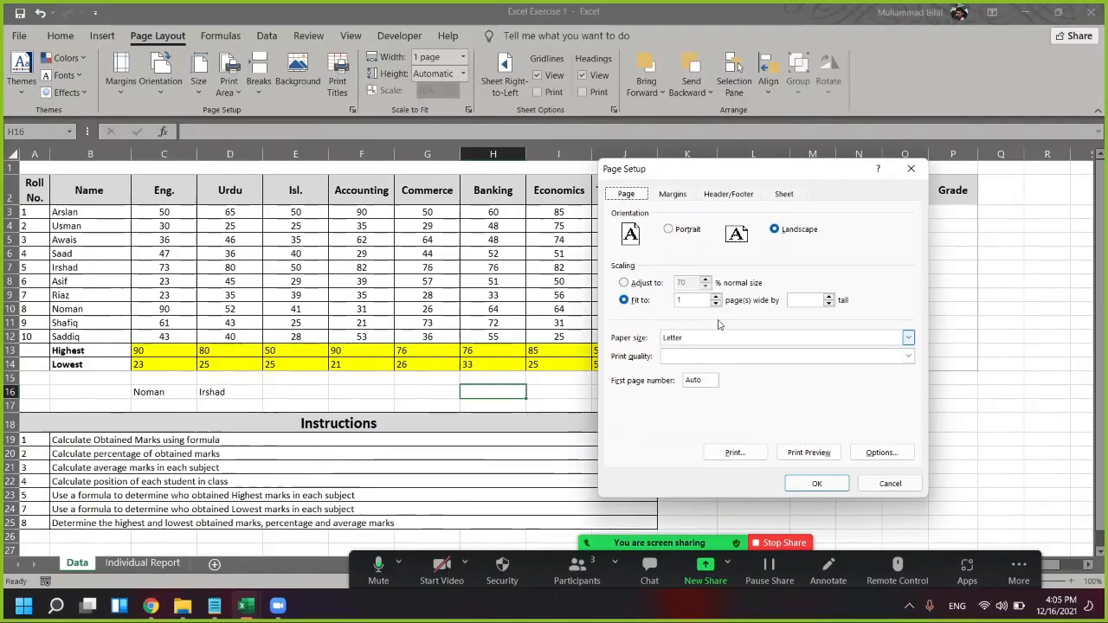
{"action": "left_click", "coordinate": [683, 283]}
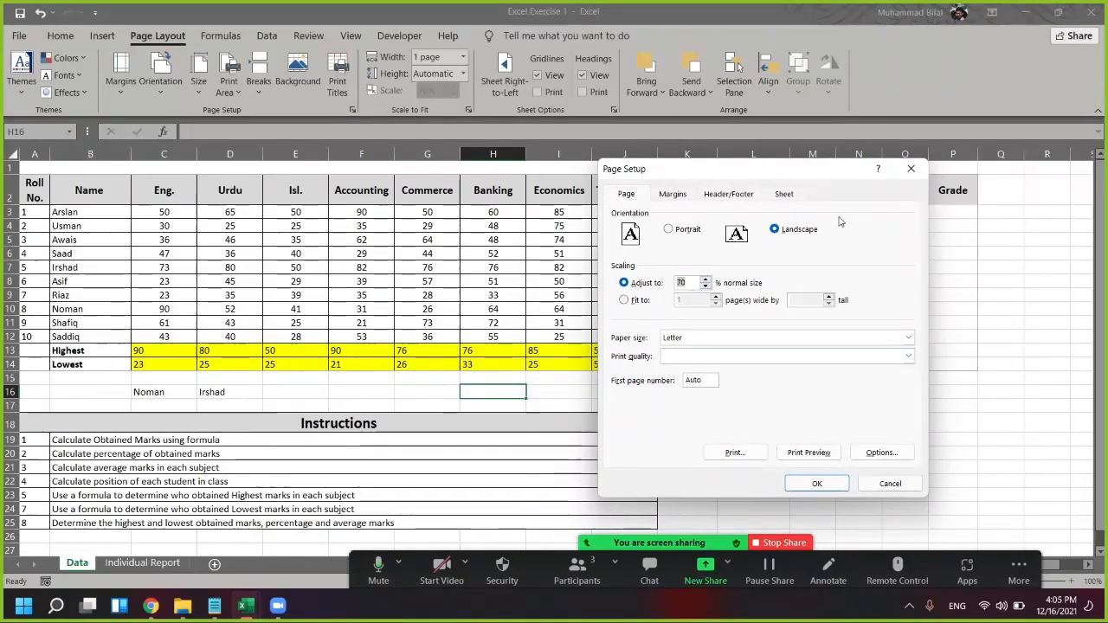
{"action": "left_click", "coordinate": [911, 169]}
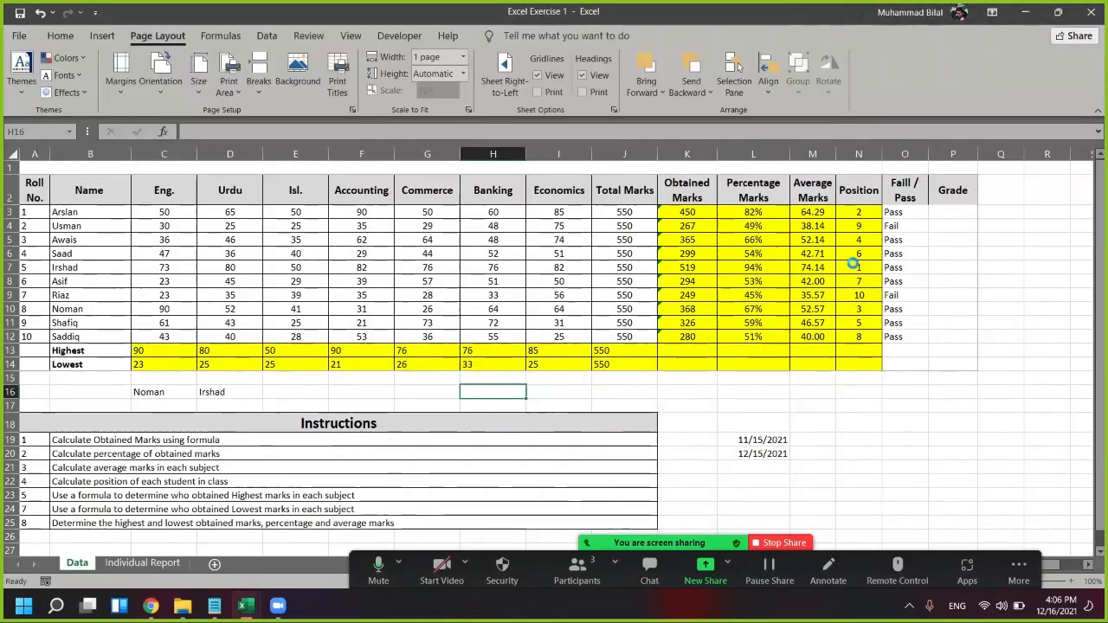
Preview the printout of the Data sheet and examine the fit-to-page scaling and page width options
{"action": "key", "text": "ctrl+p"}
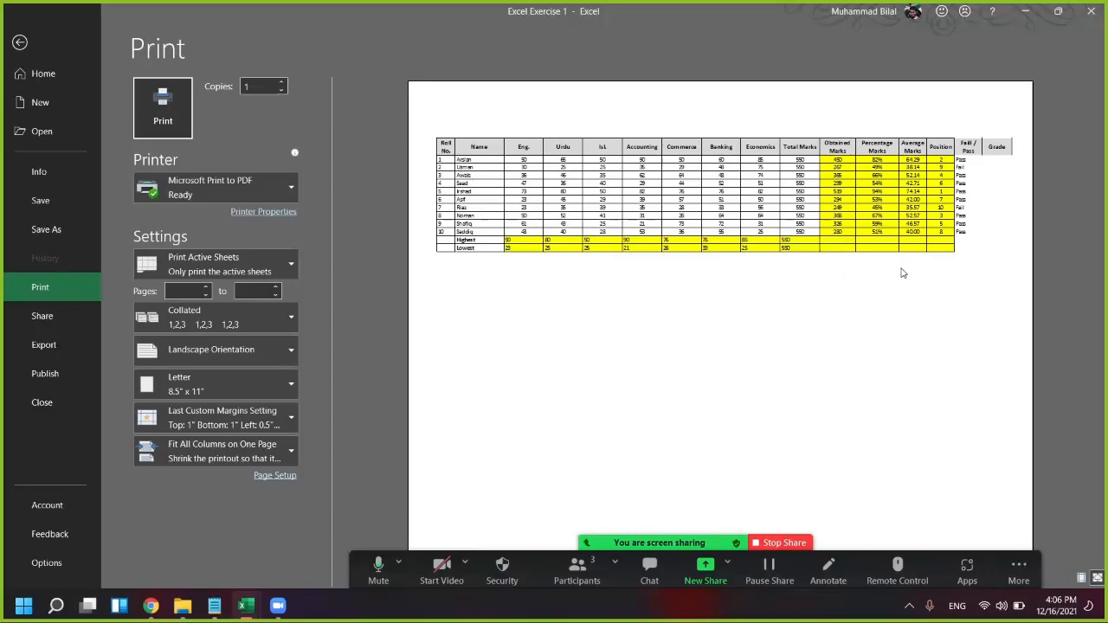
{"action": "key", "text": "Escape"}
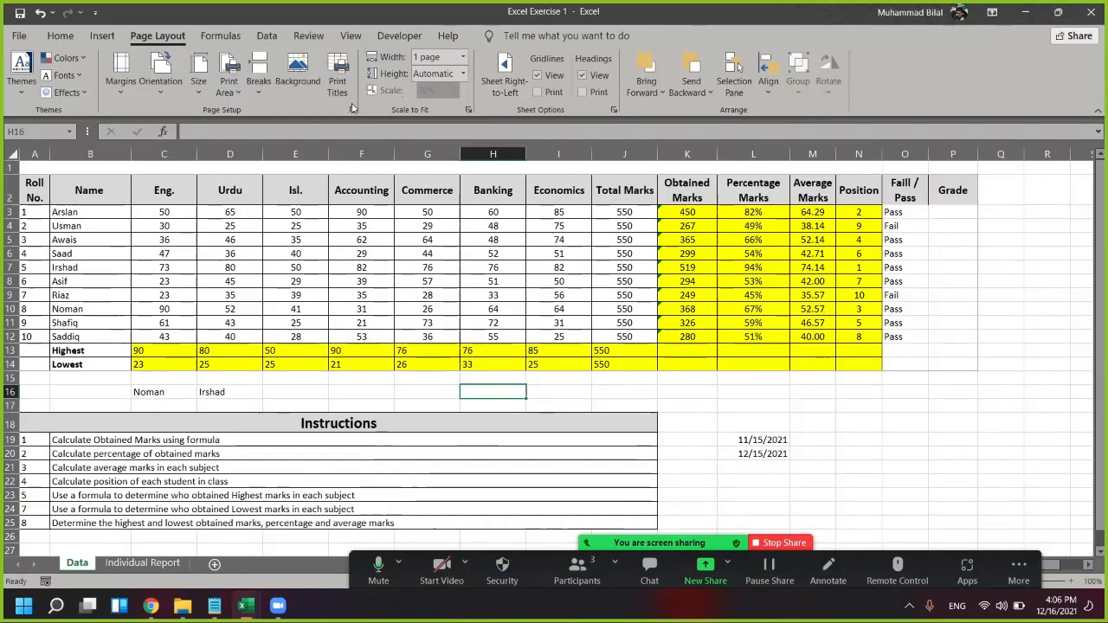
{"action": "left_click", "coordinate": [352, 111]}
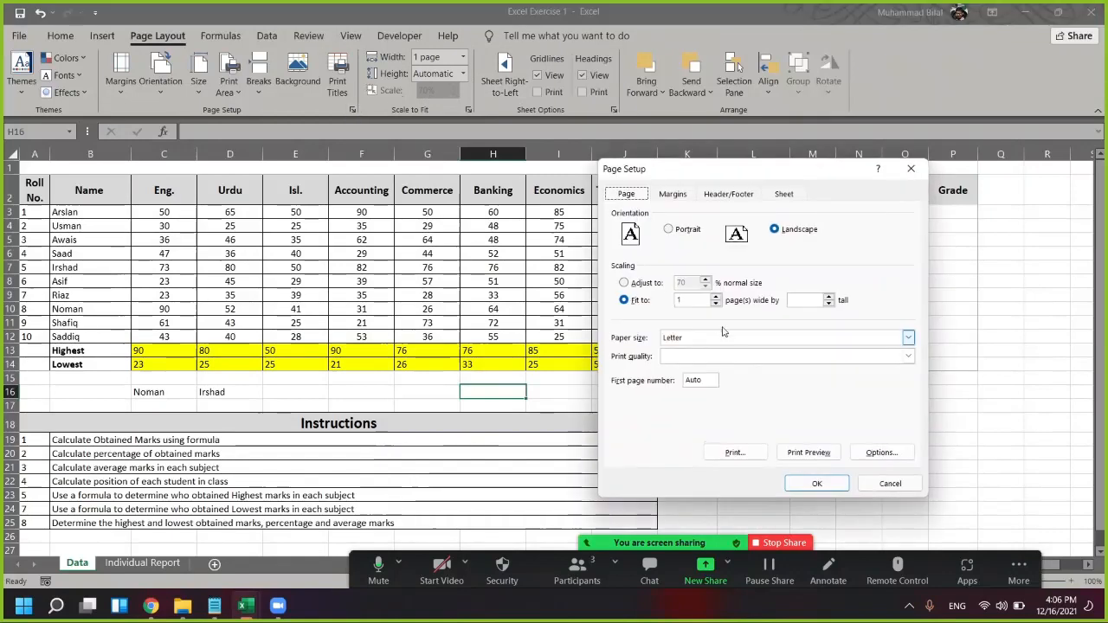
{"action": "left_click", "coordinate": [643, 299]}
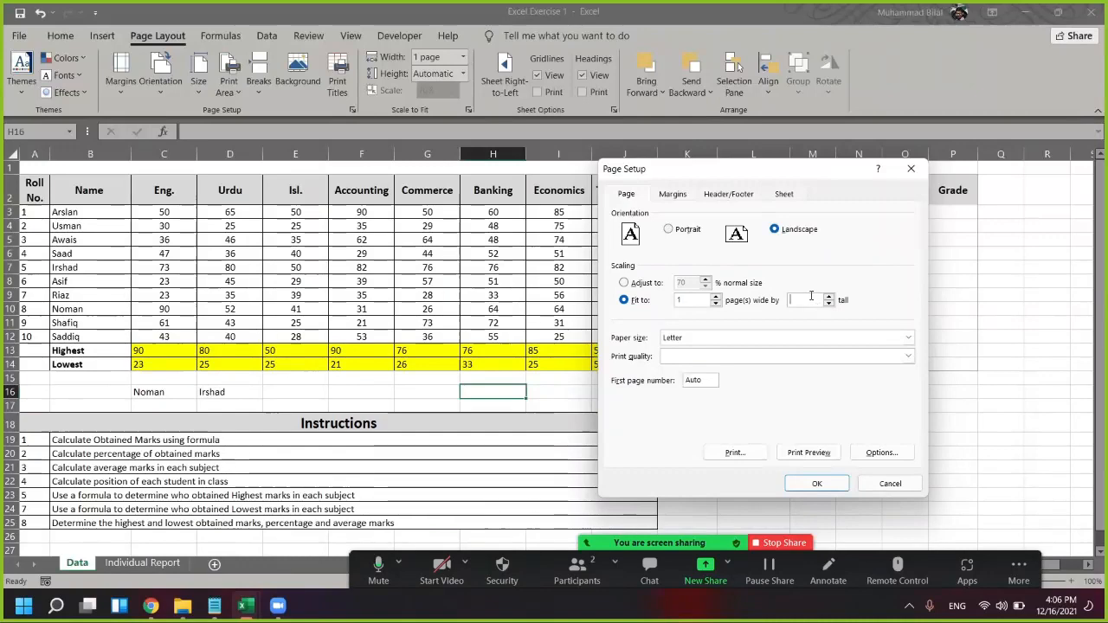
{"action": "left_click", "coordinate": [911, 168]}
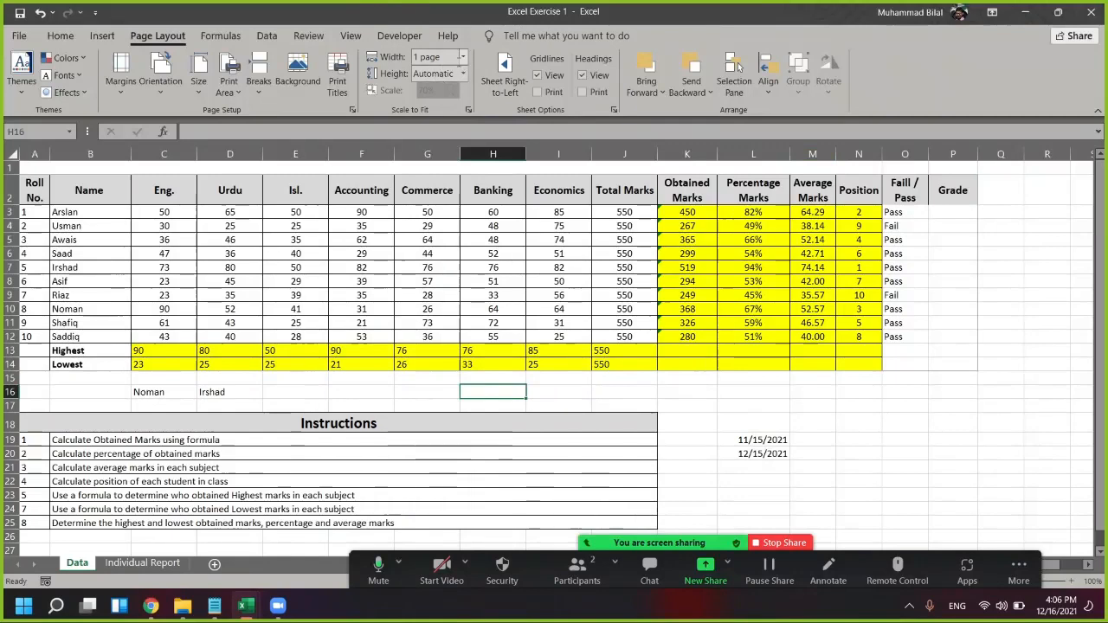
{"action": "left_click", "coordinate": [463, 58]}
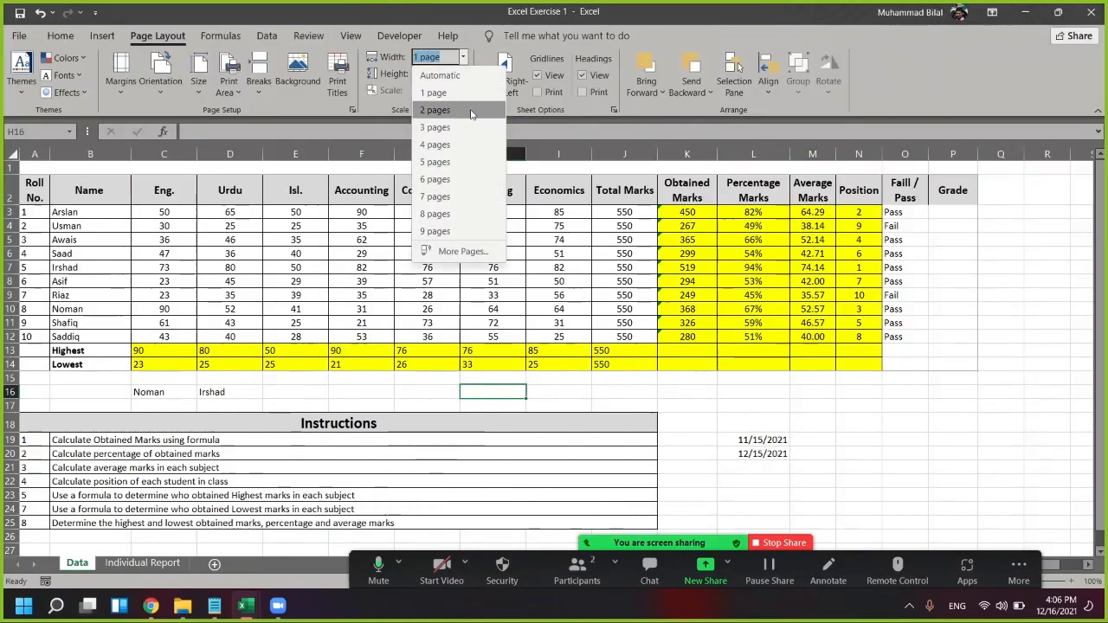
{"action": "left_click", "coordinate": [463, 63]}
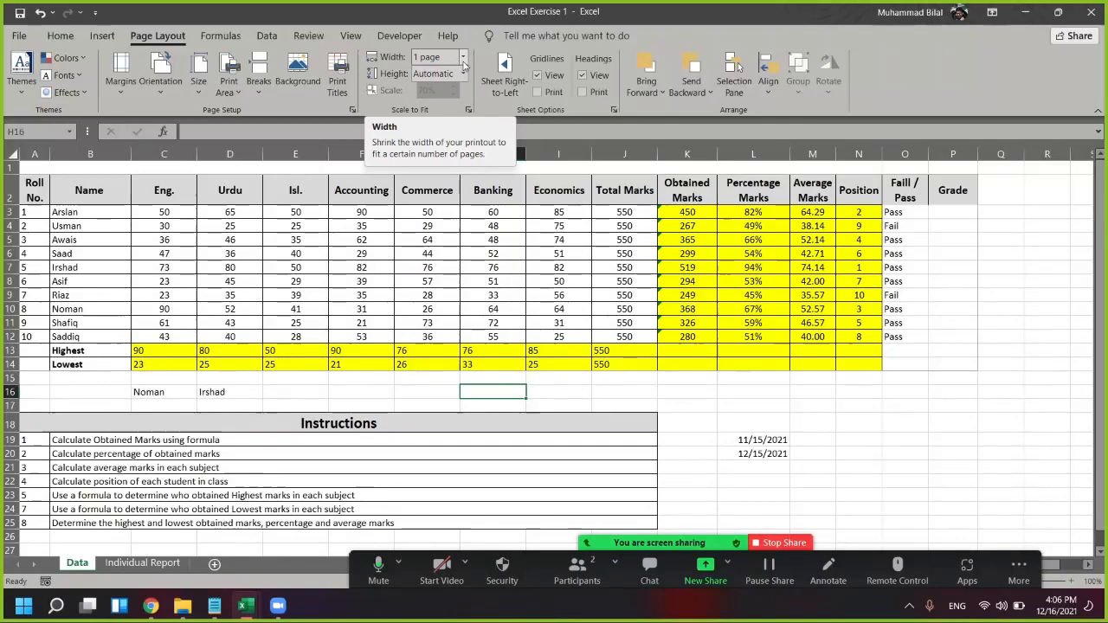
In Page Setup, review the print quality options and set both the header and footer margins to 0.5
{"action": "left_click", "coordinate": [352, 109]}
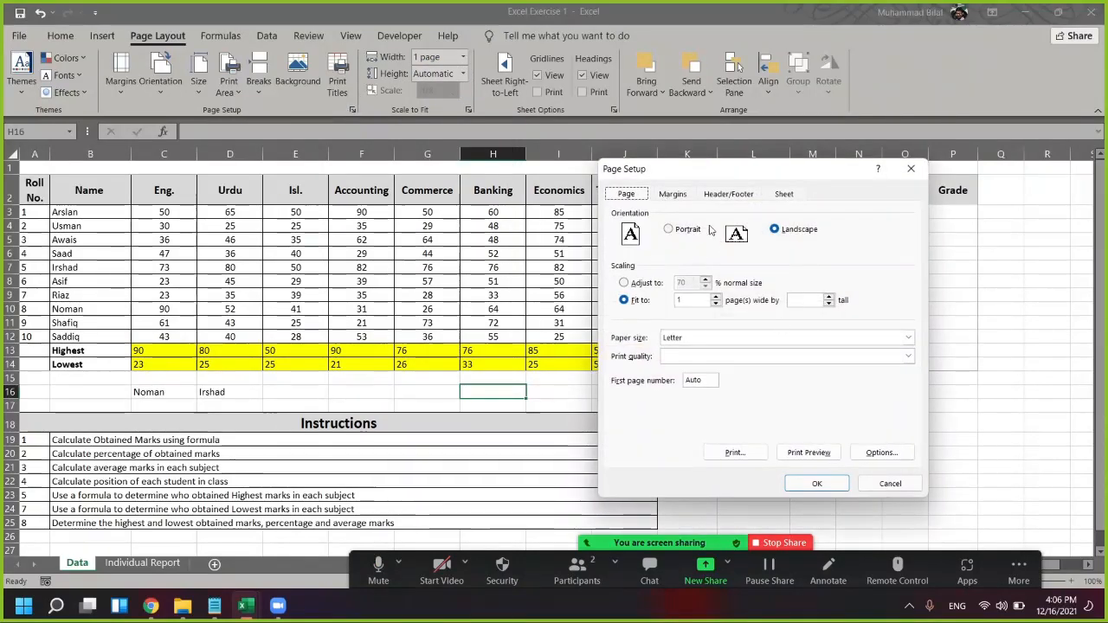
{"action": "left_click", "coordinate": [879, 357]}
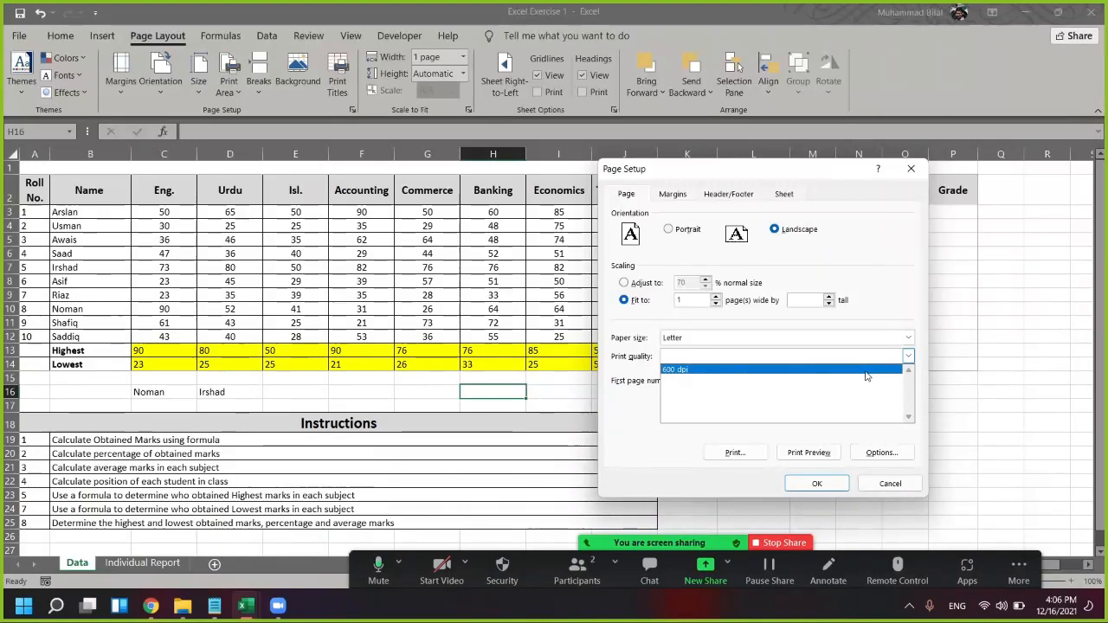
{"action": "left_click", "coordinate": [671, 189]}
{"action": "left_click", "coordinate": [675, 194]}
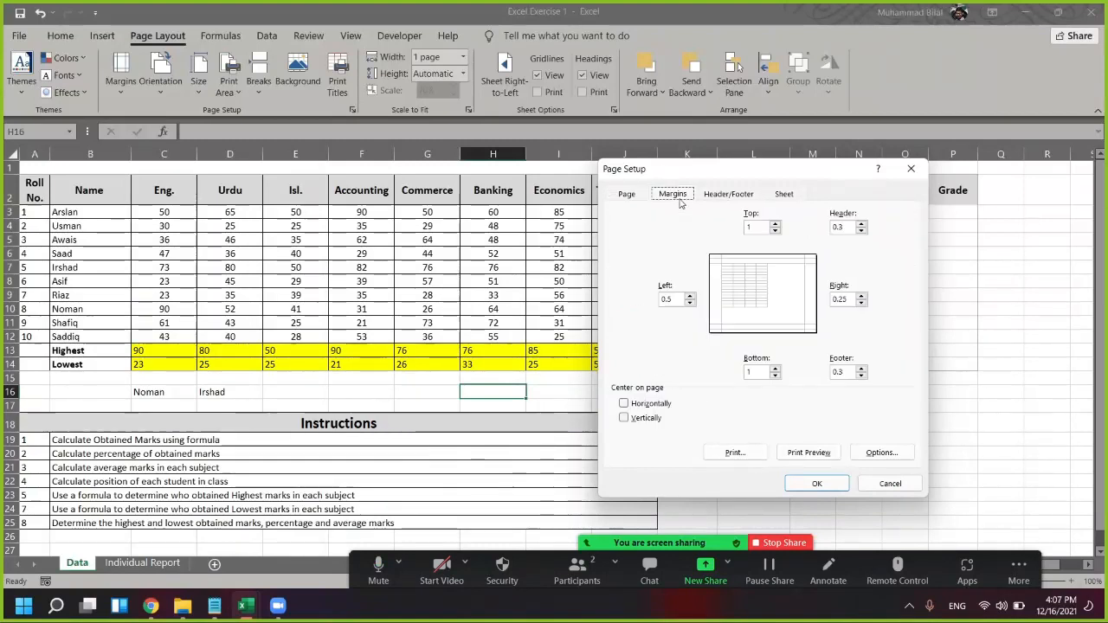
{"action": "left_click", "coordinate": [762, 227]}
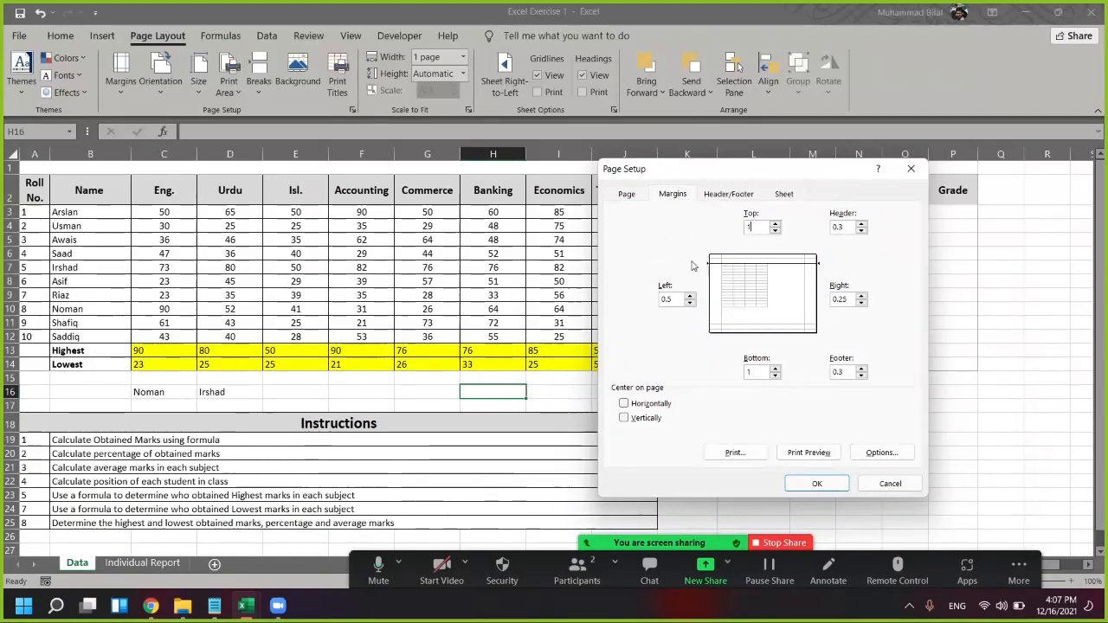
{"action": "left_click", "coordinate": [672, 299]}
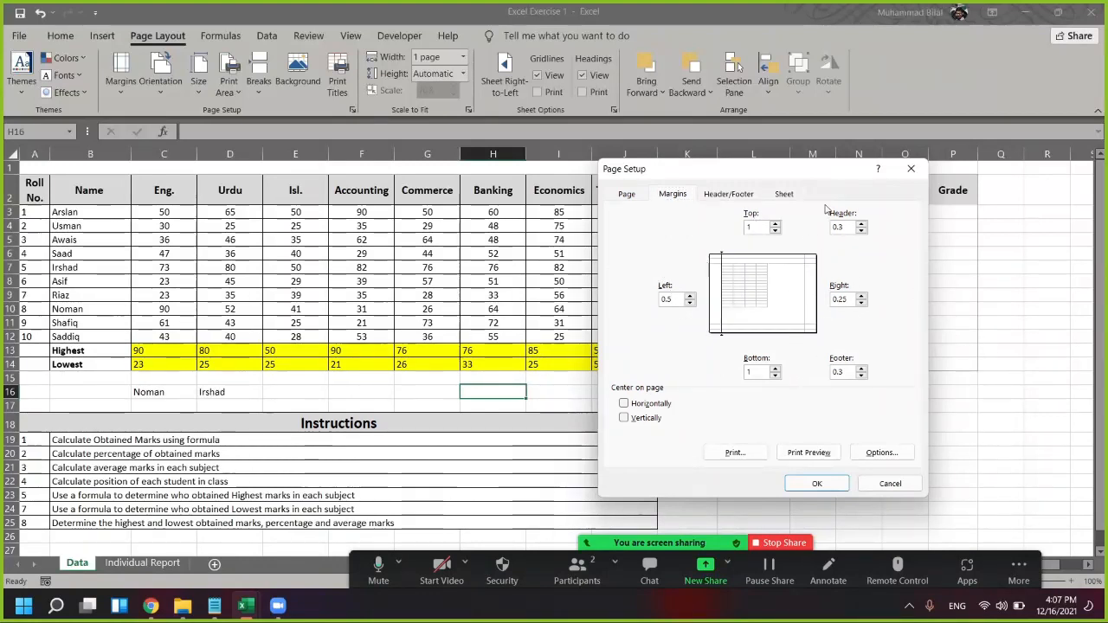
{"action": "double_click", "coordinate": [749, 229]}
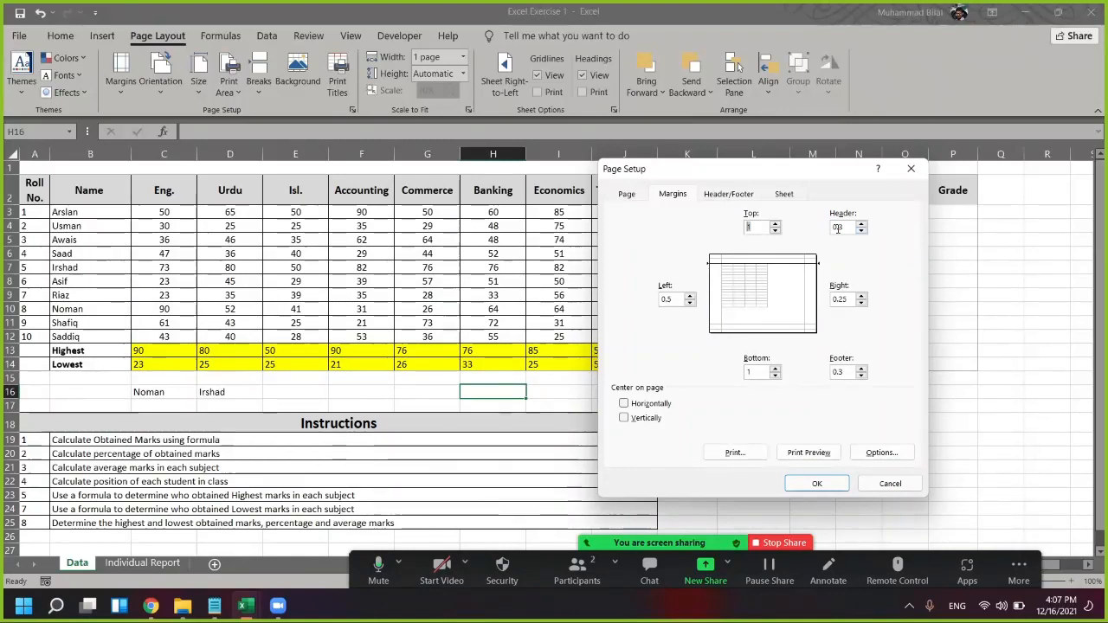
{"action": "left_click", "coordinate": [837, 228]}
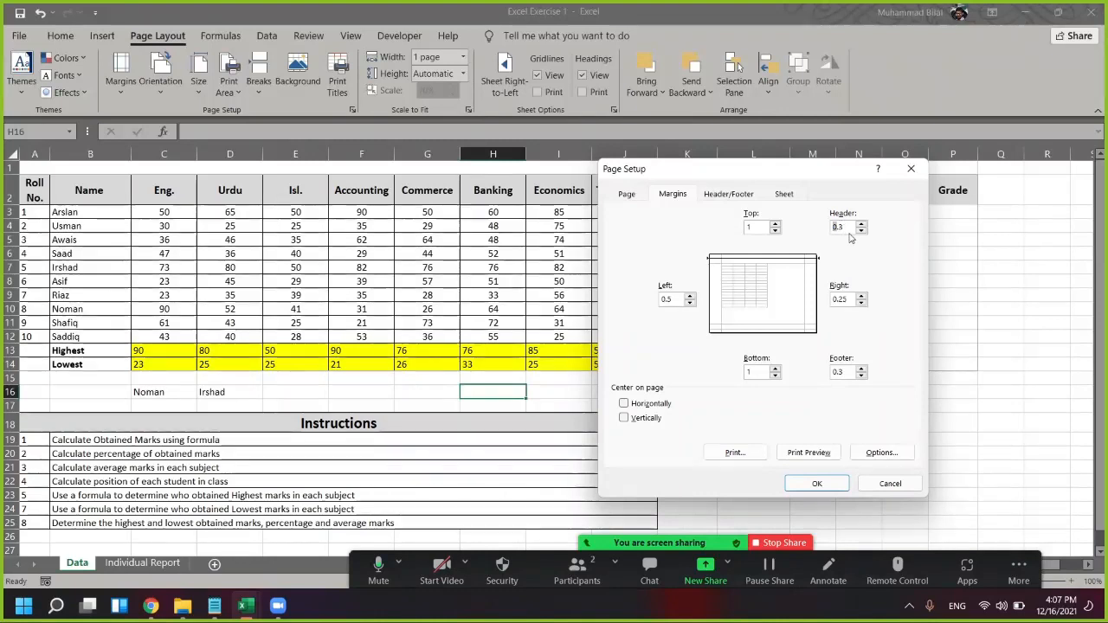
{"action": "left_click", "coordinate": [849, 229]}
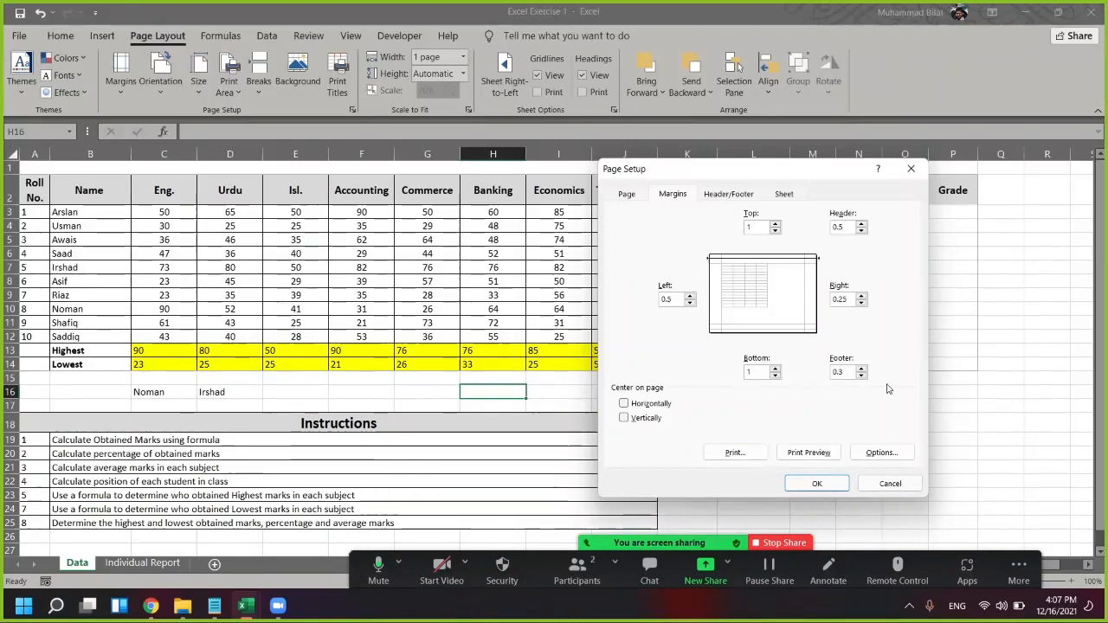
{"action": "left_click", "coordinate": [845, 371]}
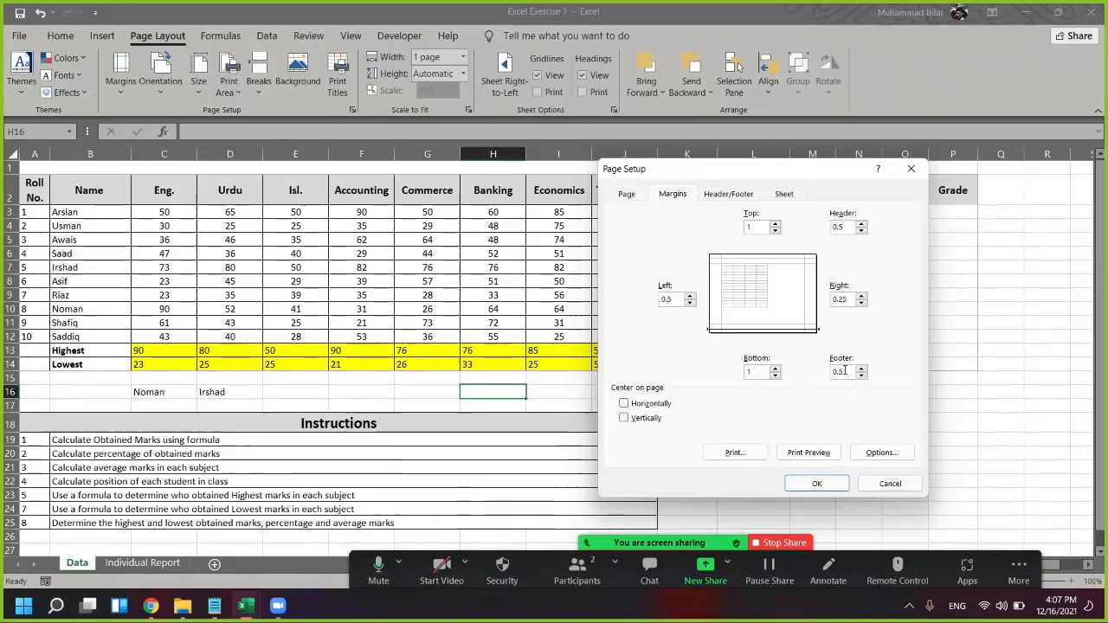
Center the printed sheet on the page both horizontally and vertically
{"action": "left_click", "coordinate": [651, 411]}
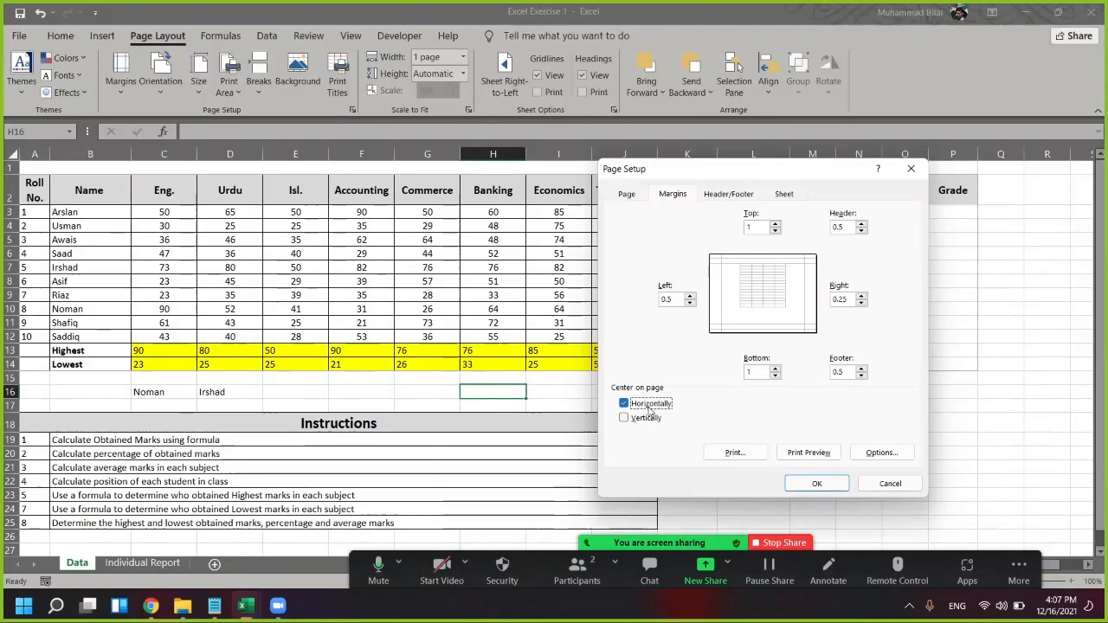
{"action": "left_click", "coordinate": [648, 409]}
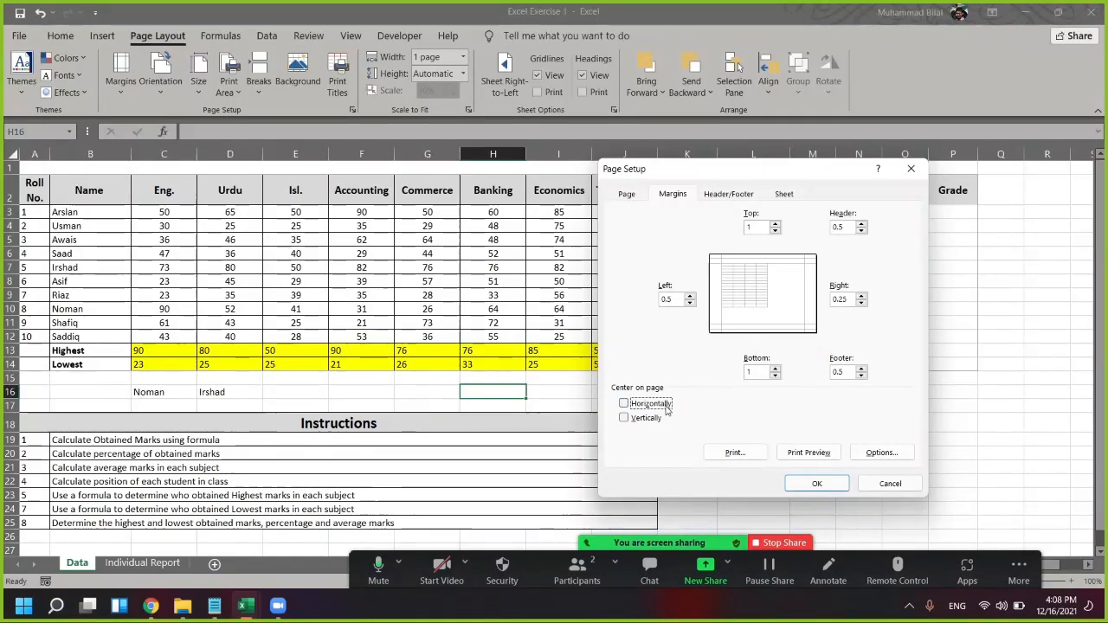
{"action": "key", "text": "space"}
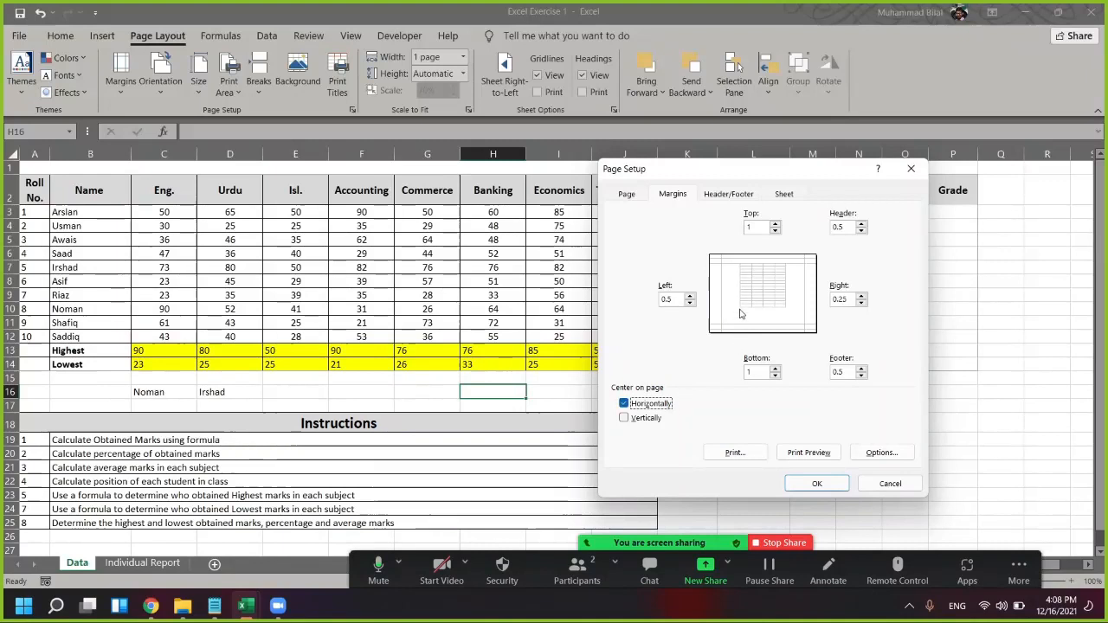
{"action": "left_click", "coordinate": [643, 417]}
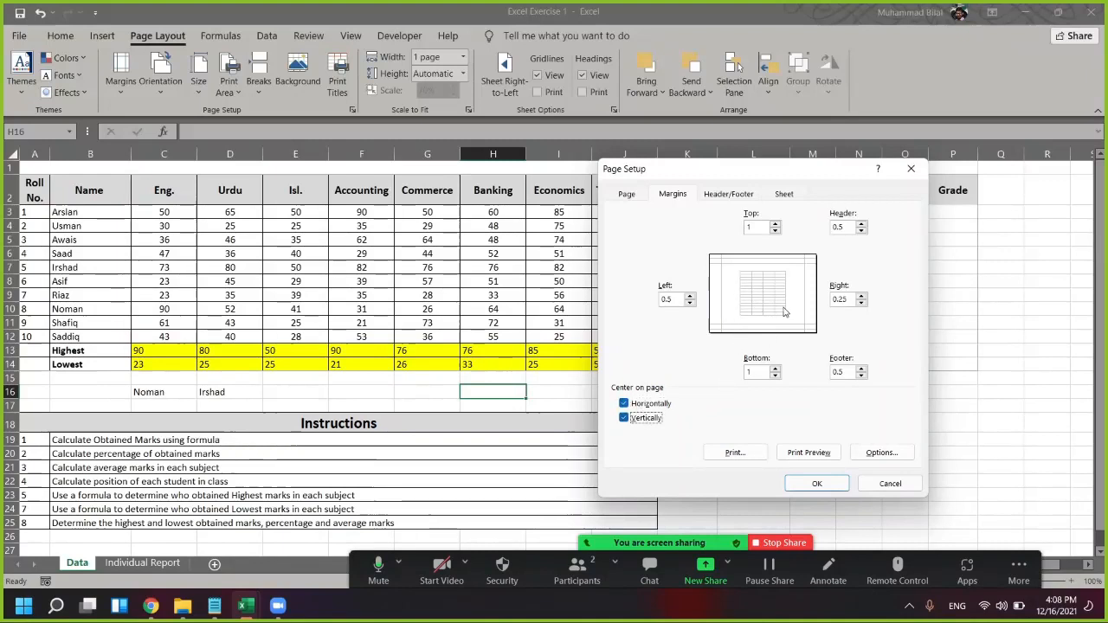
Try the preset page headers "Page 1" and "Page 1 of ?" for the marks sheet
{"action": "left_click", "coordinate": [723, 197]}
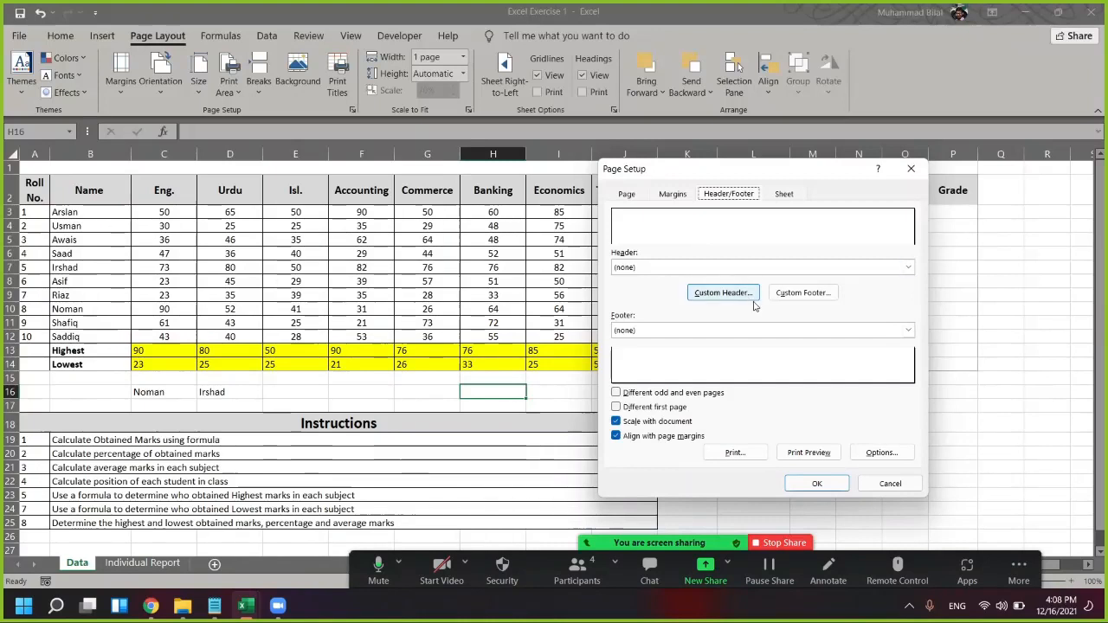
{"action": "left_click", "coordinate": [677, 269]}
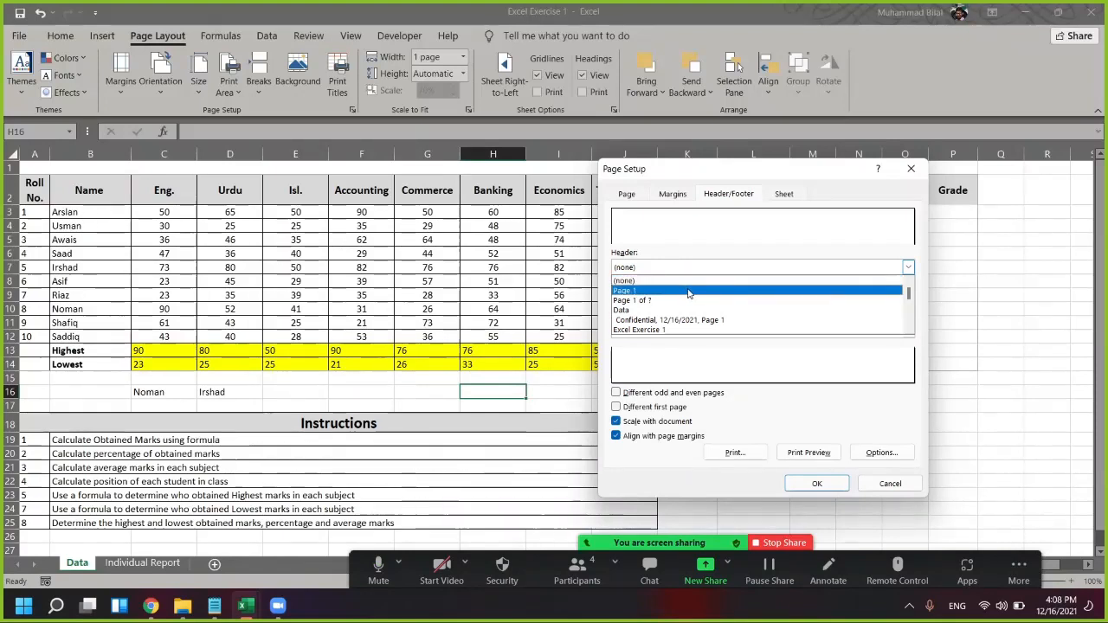
{"action": "left_click", "coordinate": [688, 292]}
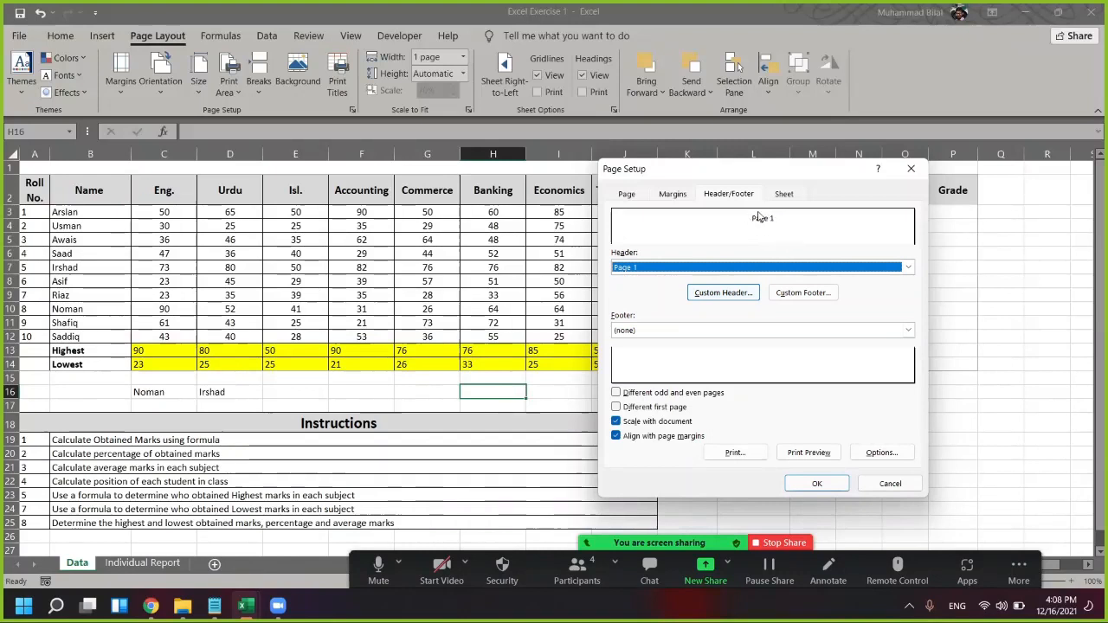
{"action": "left_click", "coordinate": [809, 272]}
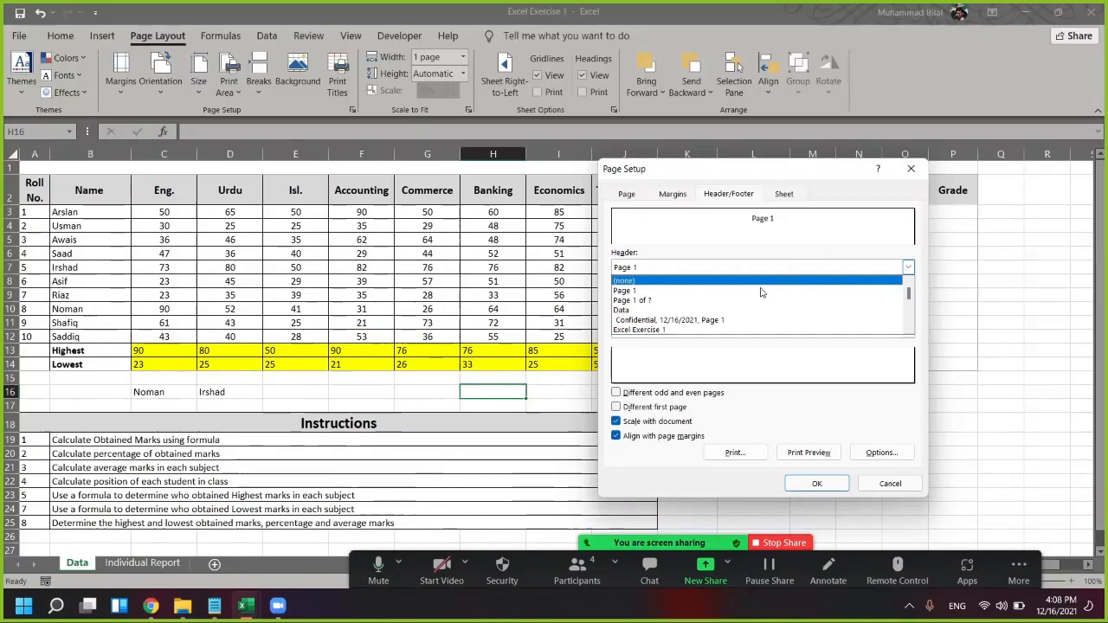
{"action": "left_click", "coordinate": [642, 300]}
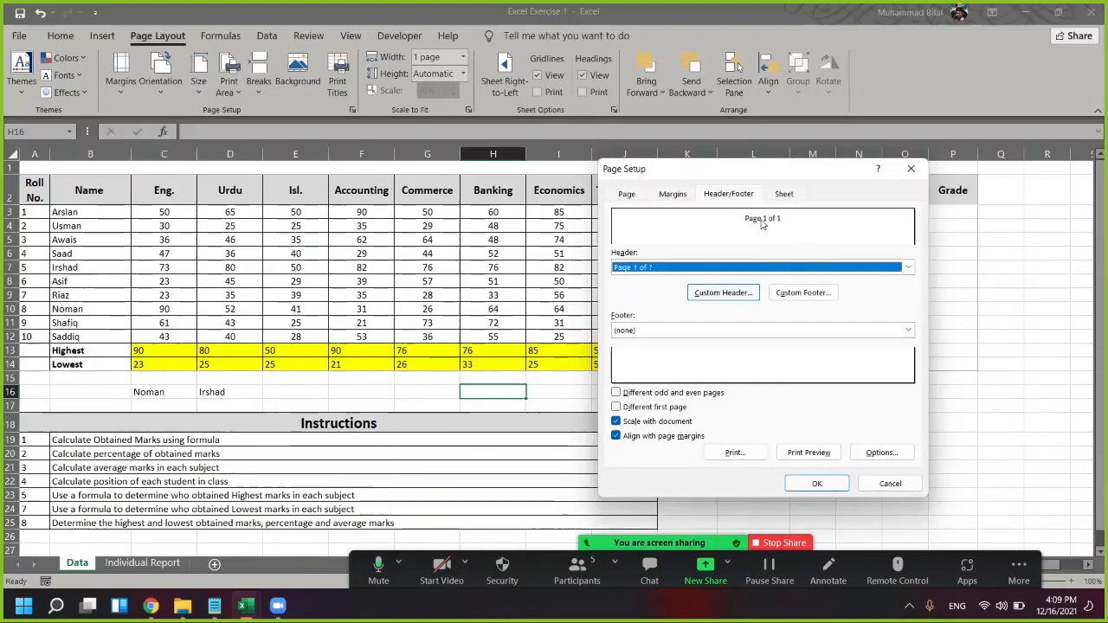
Browse the preset headers and choose the "Prepared by" one with the date 12/16/2021 and Page 1
{"action": "left_click", "coordinate": [663, 266]}
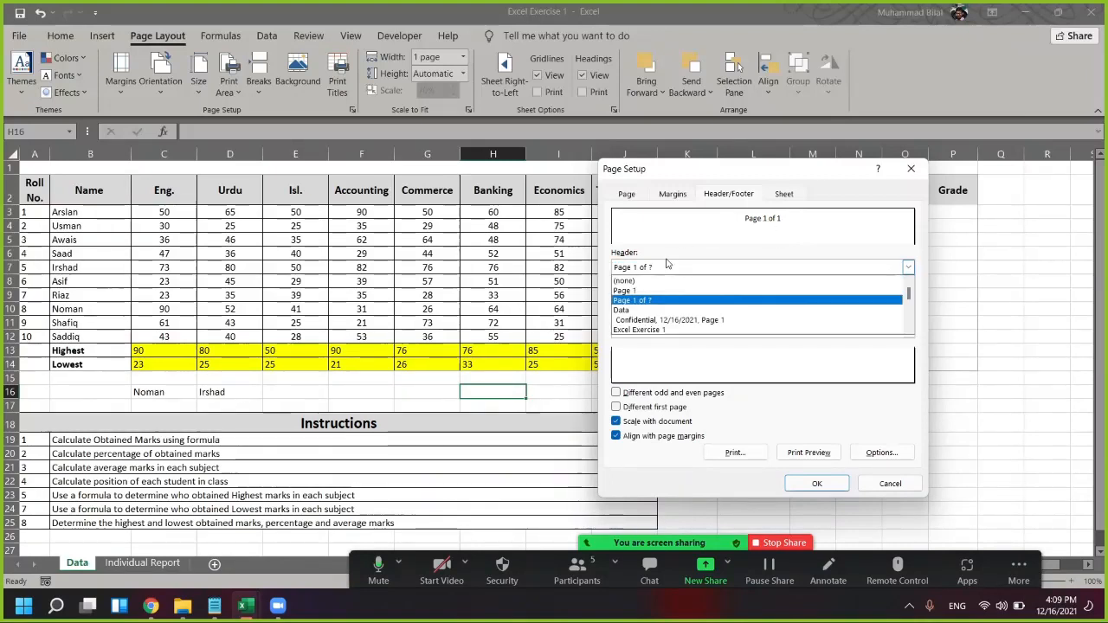
{"action": "scroll", "coordinate": [791, 311], "scroll_direction": "down", "scroll_amount": 2}
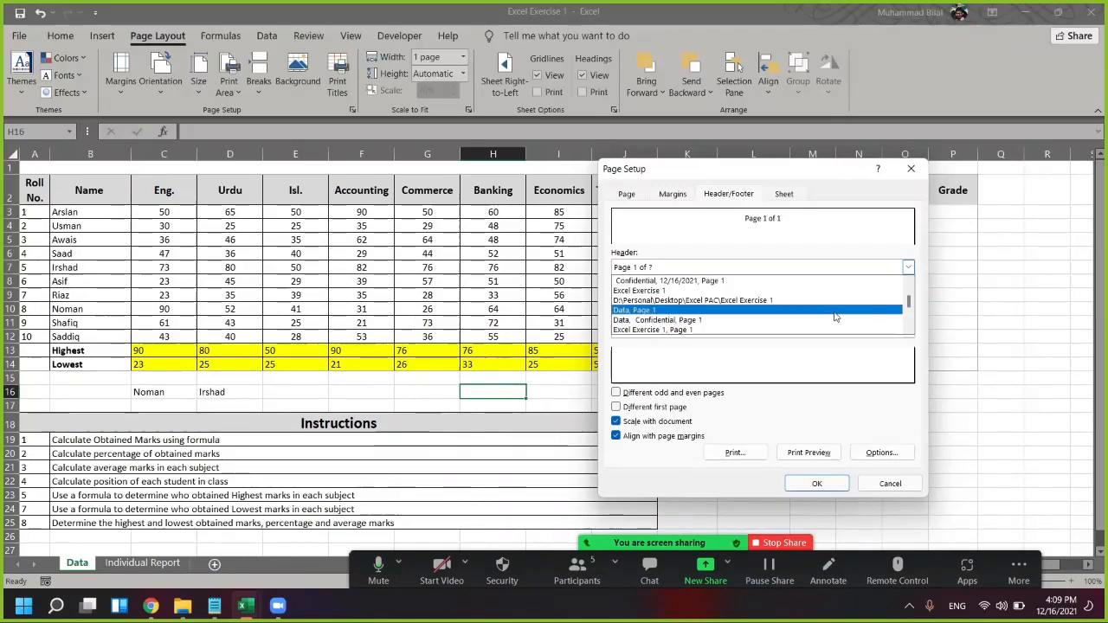
{"action": "scroll", "coordinate": [838, 313], "scroll_direction": "down", "scroll_amount": 2}
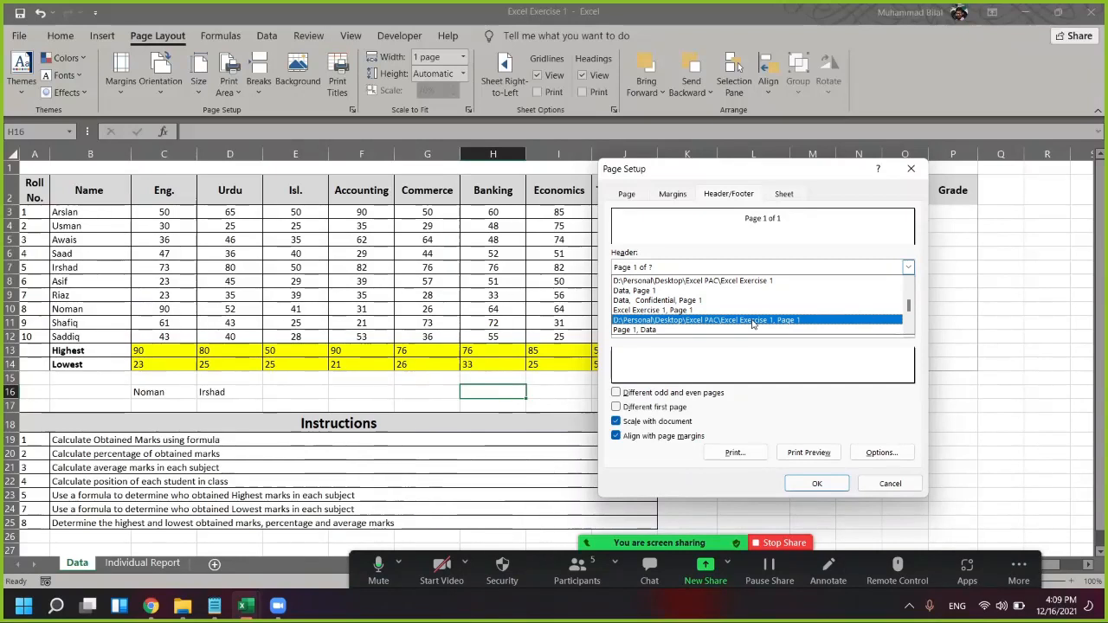
{"action": "scroll", "coordinate": [762, 322], "scroll_direction": "down", "scroll_amount": 3}
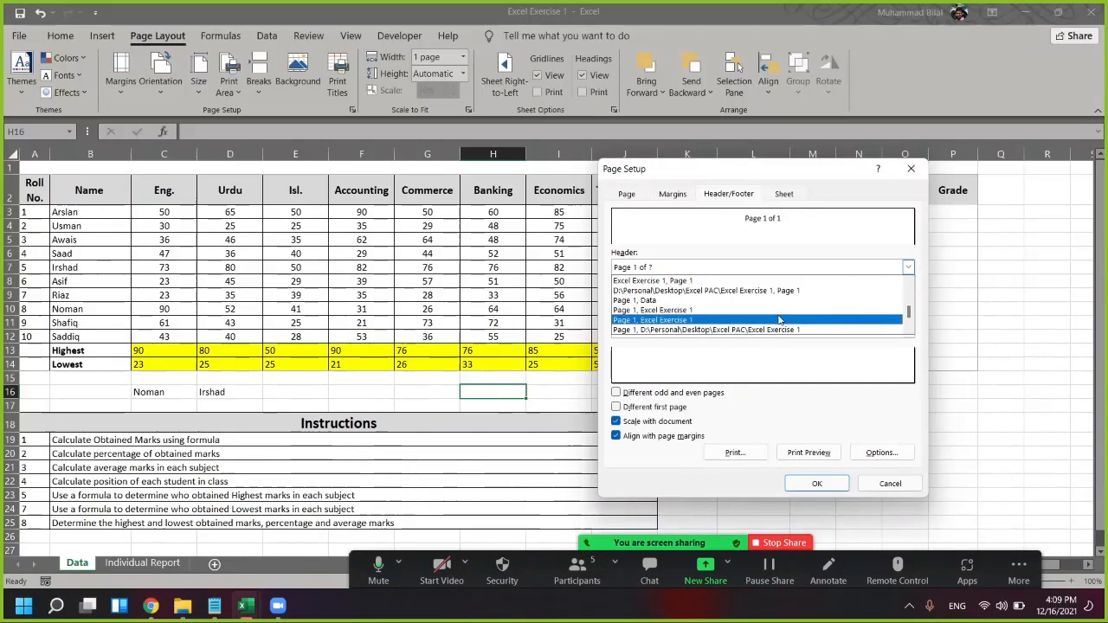
{"action": "scroll", "coordinate": [788, 322], "scroll_direction": "down", "scroll_amount": 2}
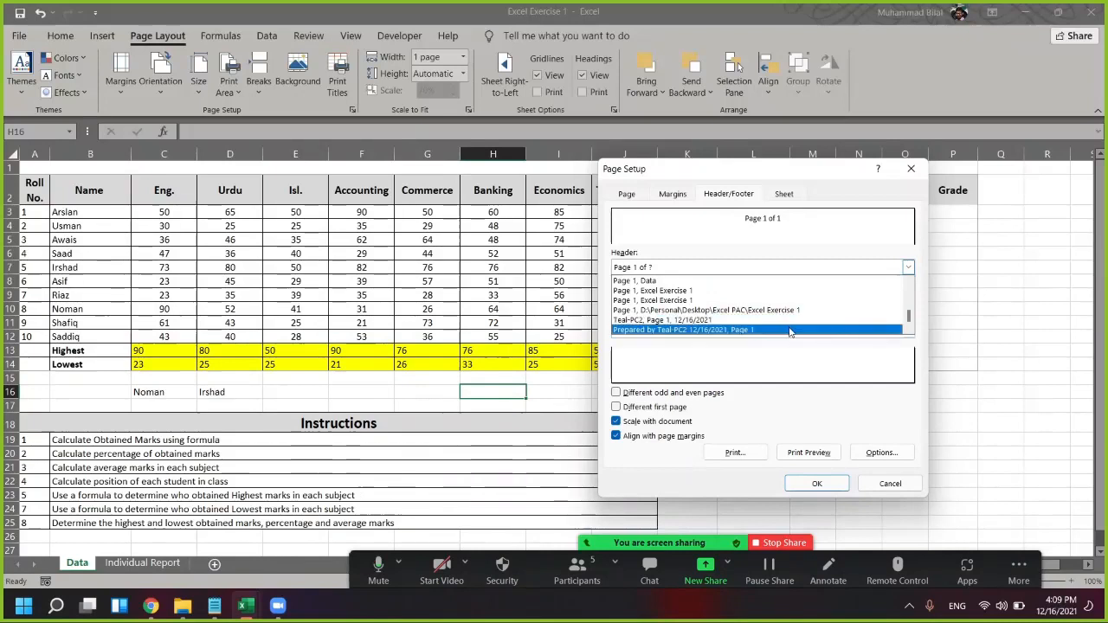
{"action": "left_click", "coordinate": [789, 330]}
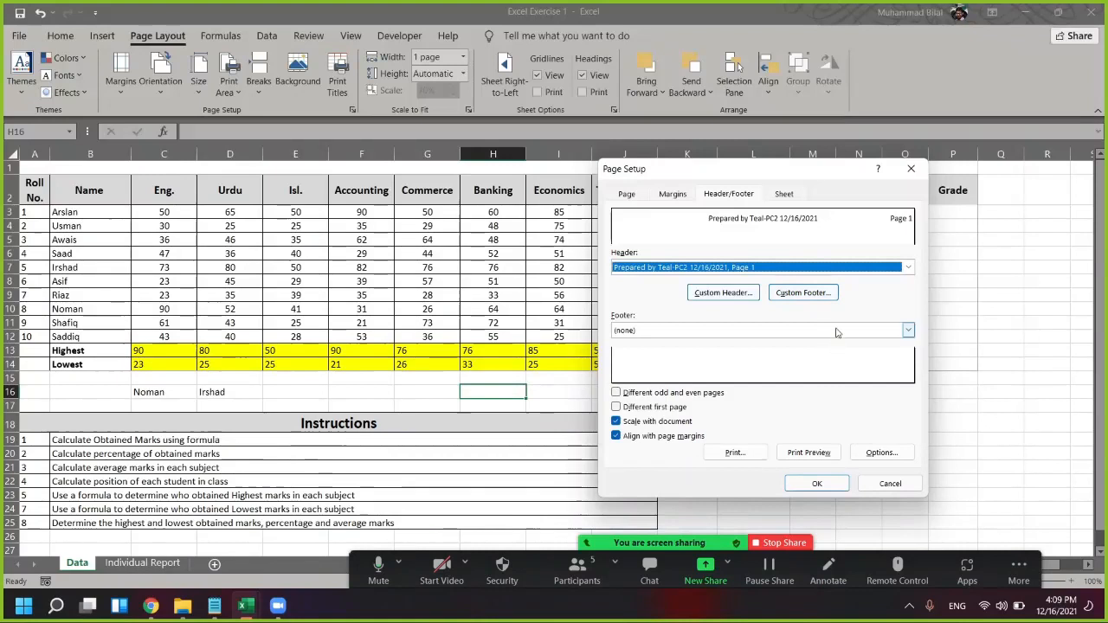
Try the footer "Confidential, 12/16/2021, Page 1" with a different first page, and leave Page Setup without applying the changes
{"action": "left_click", "coordinate": [907, 330]}
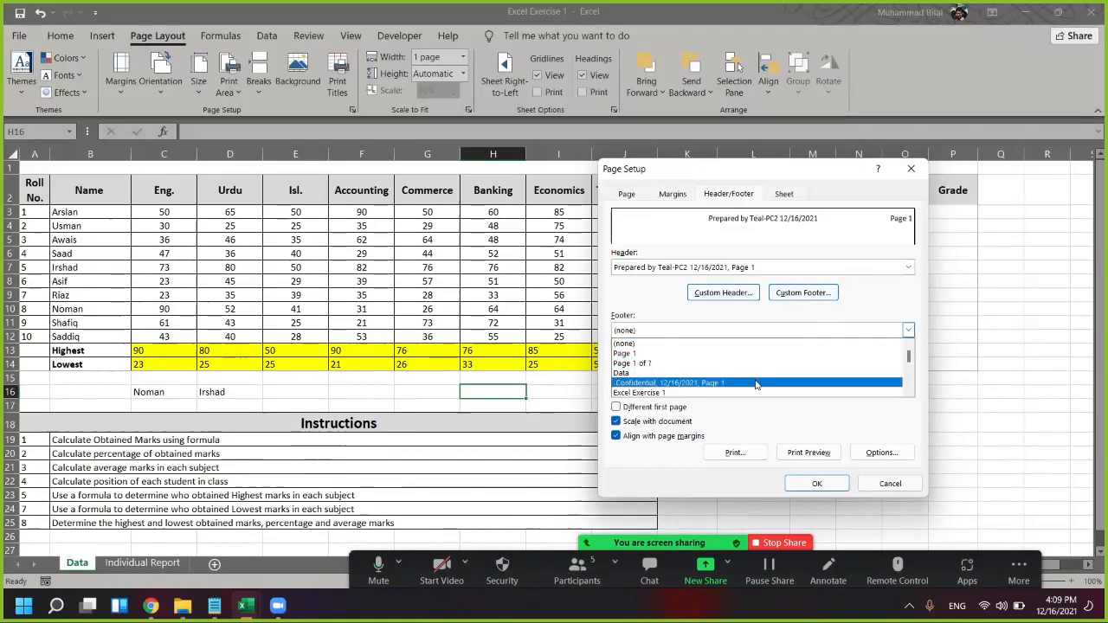
{"action": "left_click", "coordinate": [756, 383]}
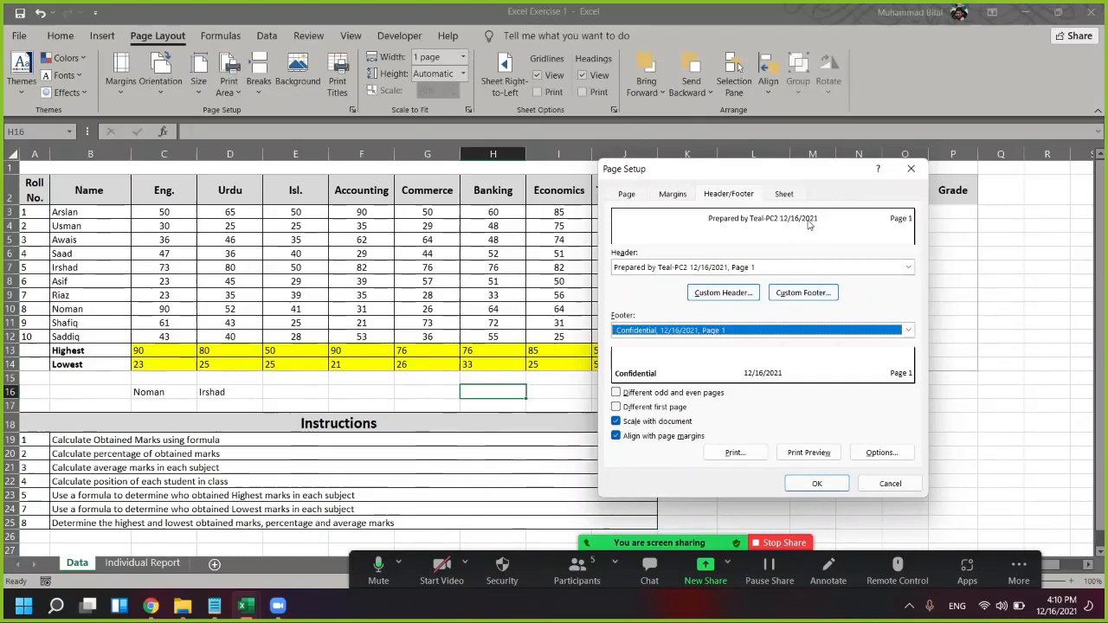
{"action": "left_click", "coordinate": [663, 409]}
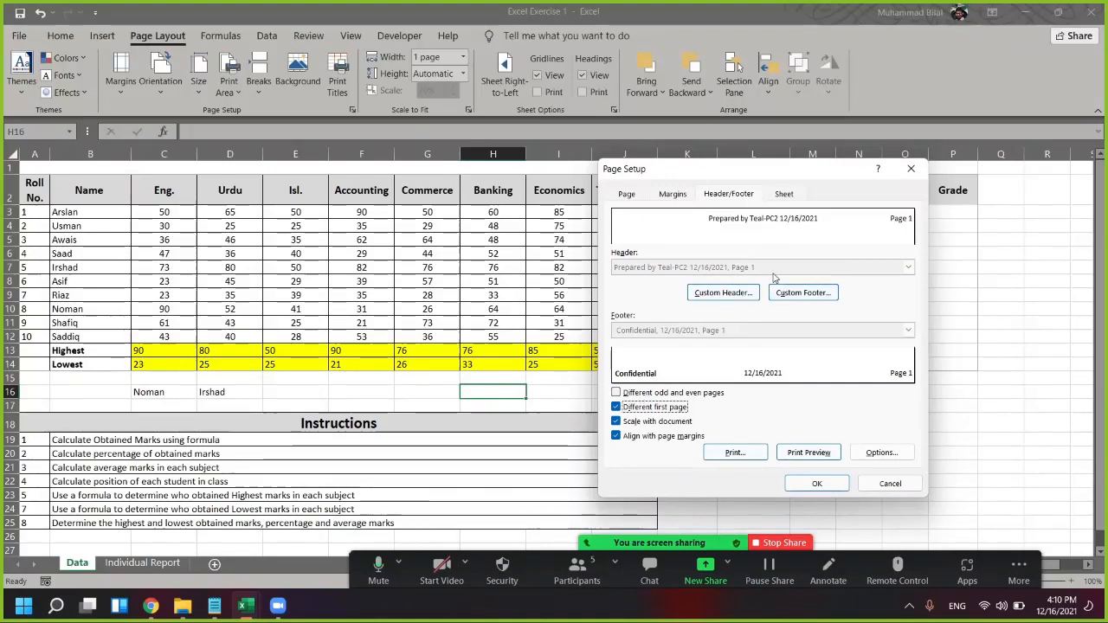
{"action": "left_click", "coordinate": [784, 195]}
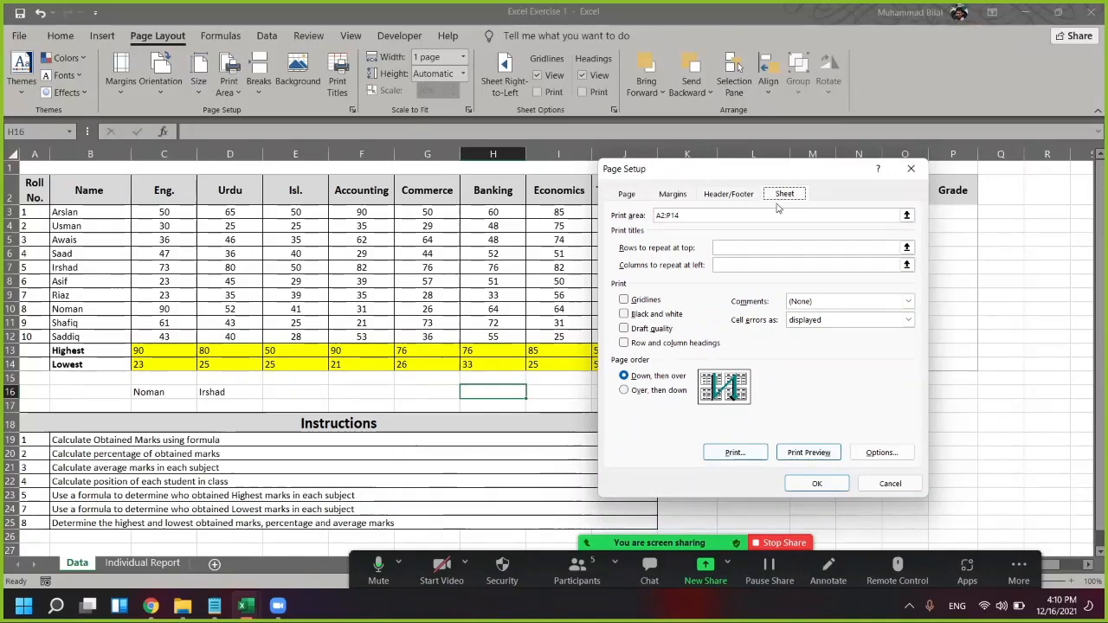
{"action": "left_click", "coordinate": [890, 483]}
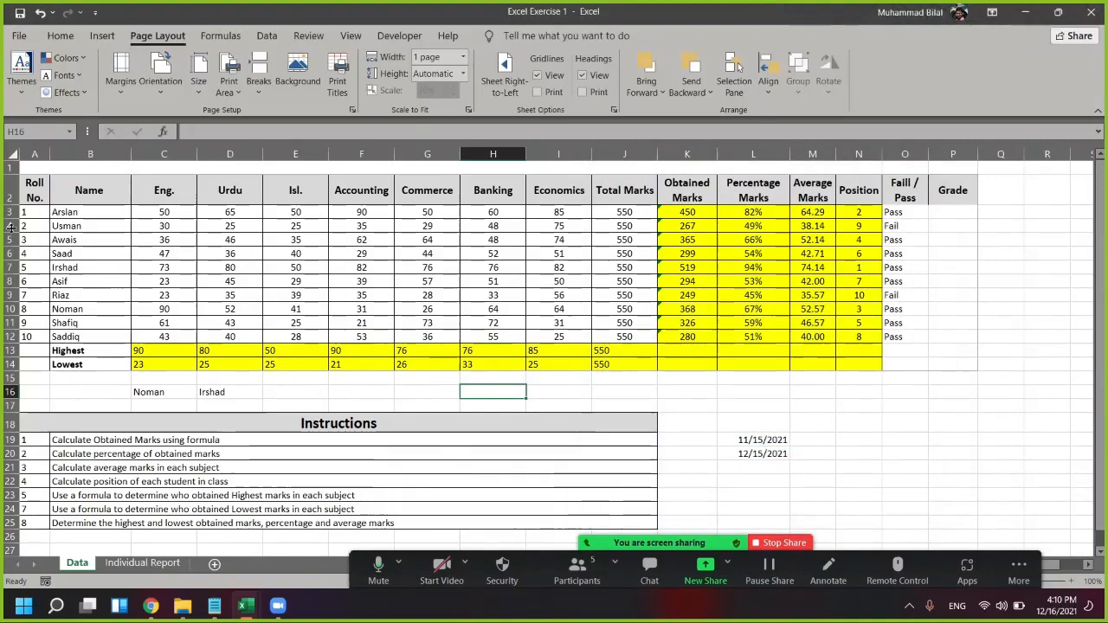
Open the recent workbook "Excel Exercise 0 - Vlookup" from the Excel PAC folder and go to its Data sheet
{"action": "right_click", "coordinate": [12, 323]}
{"action": "scroll", "coordinate": [680, 325], "scroll_direction": "down", "scroll_amount": 5}
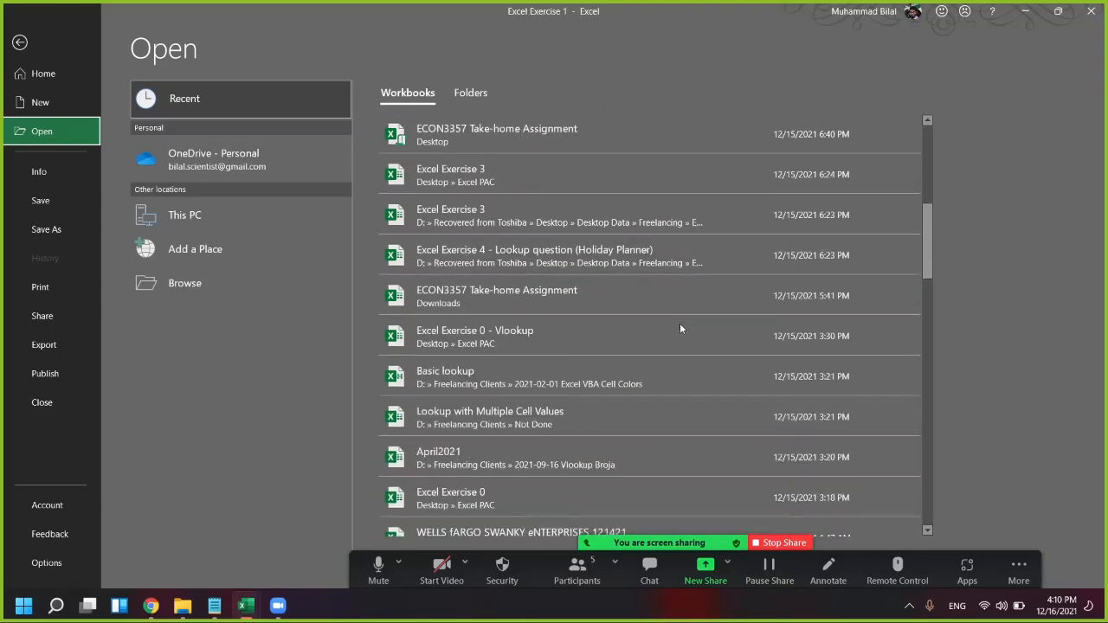
{"action": "left_click", "coordinate": [571, 336]}
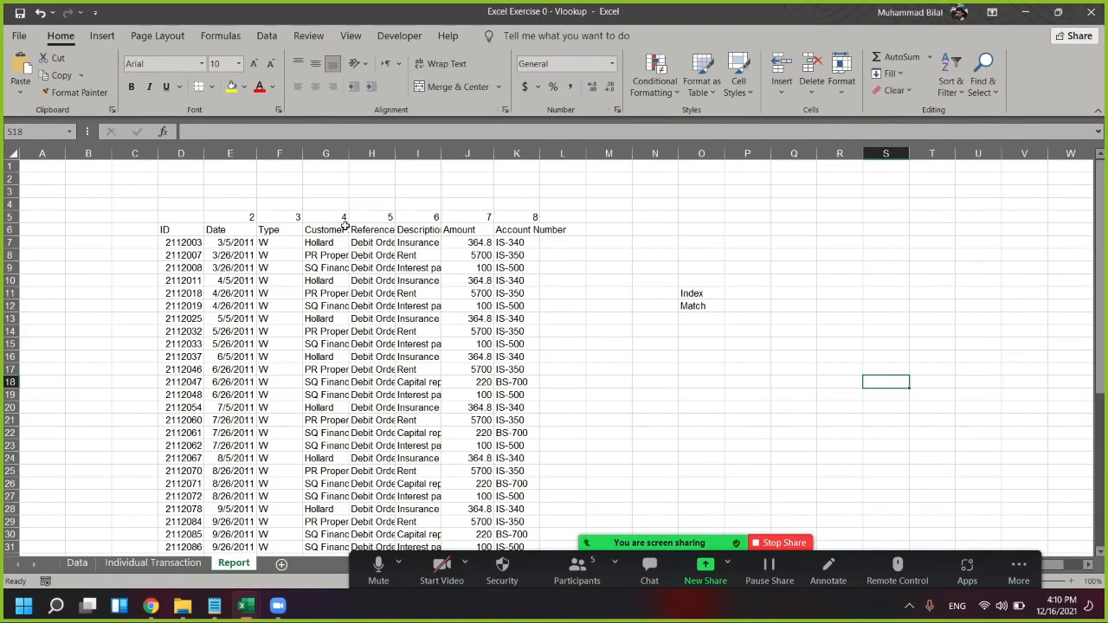
{"action": "left_click", "coordinate": [77, 562]}
{"action": "left_click", "coordinate": [213, 303]}
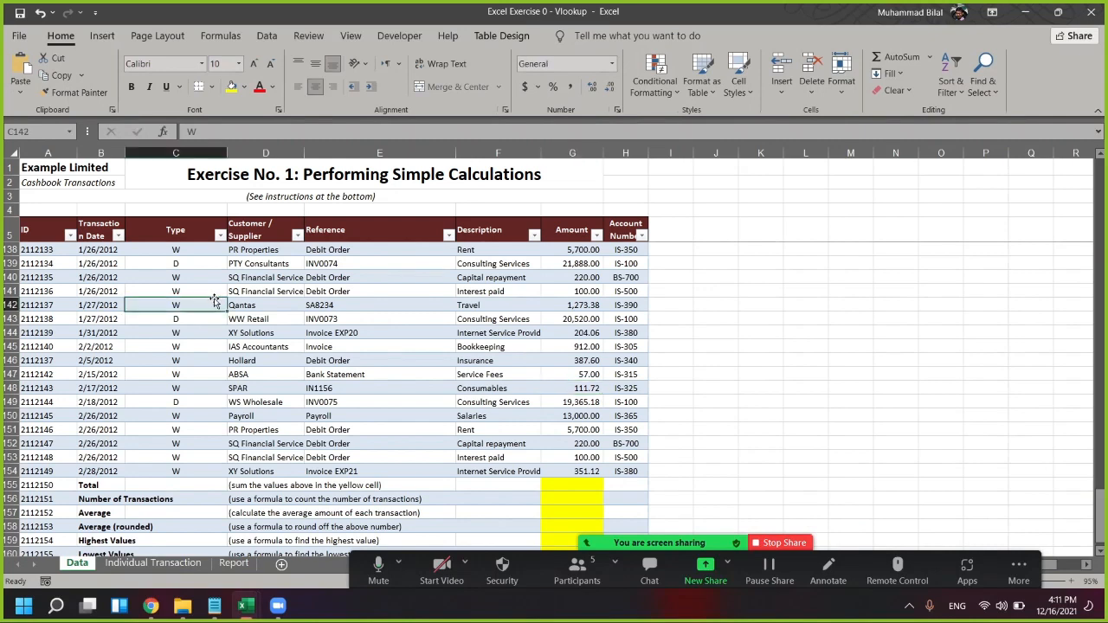
Preview the printout of the cashbook Data sheet and check whether the heading rows repeat on every page
{"action": "key", "text": "ctrl+p"}
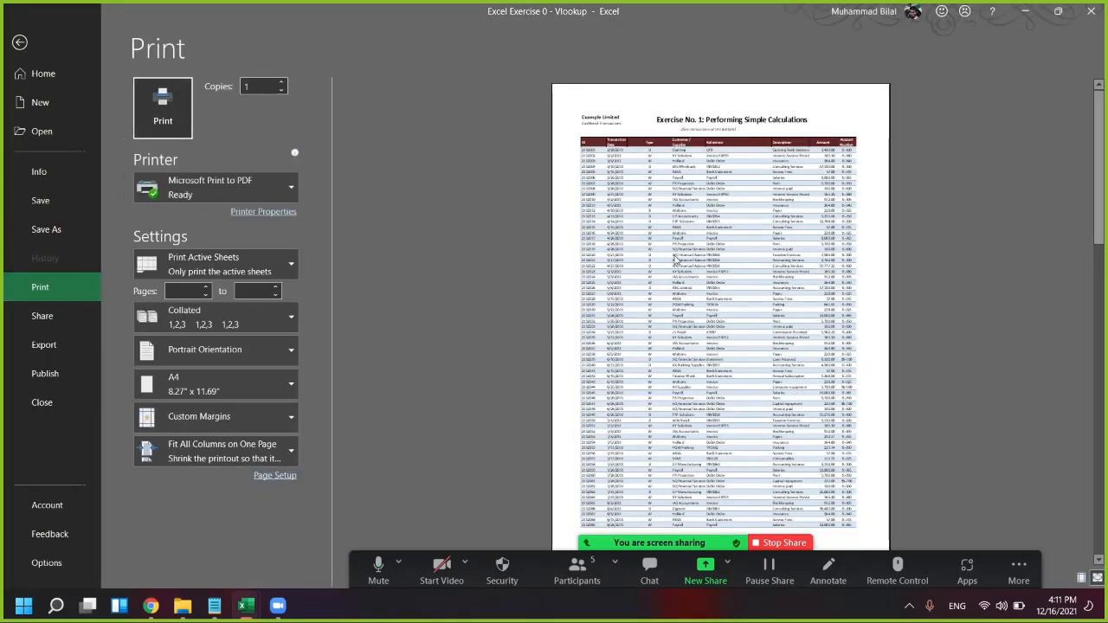
{"action": "scroll", "coordinate": [676, 260], "scroll_direction": "down", "scroll_amount": 2}
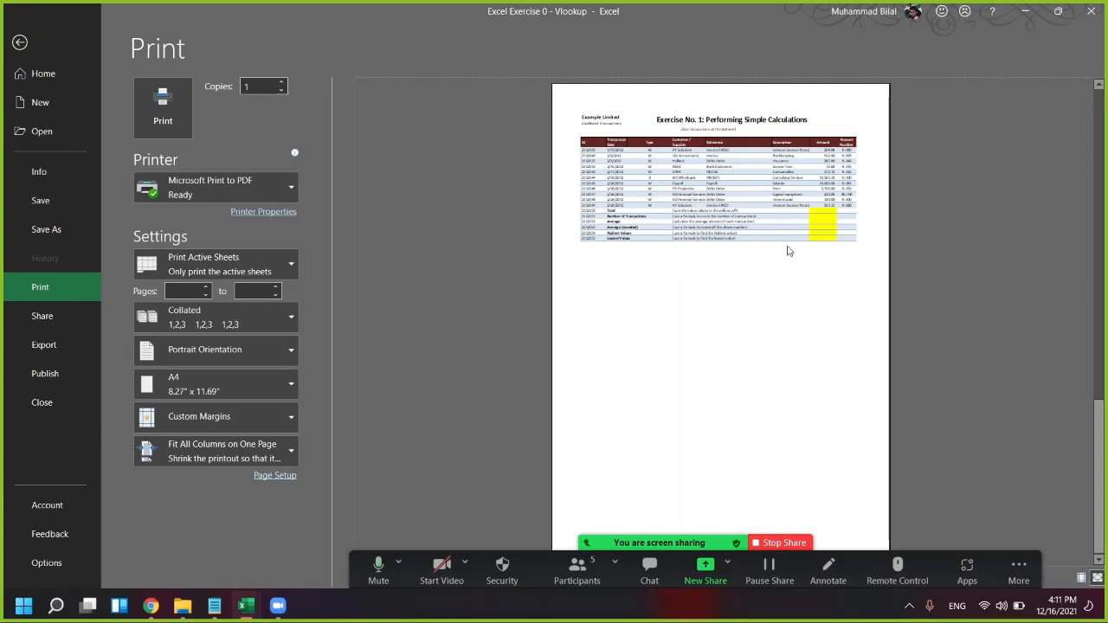
{"action": "scroll", "coordinate": [781, 277], "scroll_direction": "up", "scroll_amount": 1}
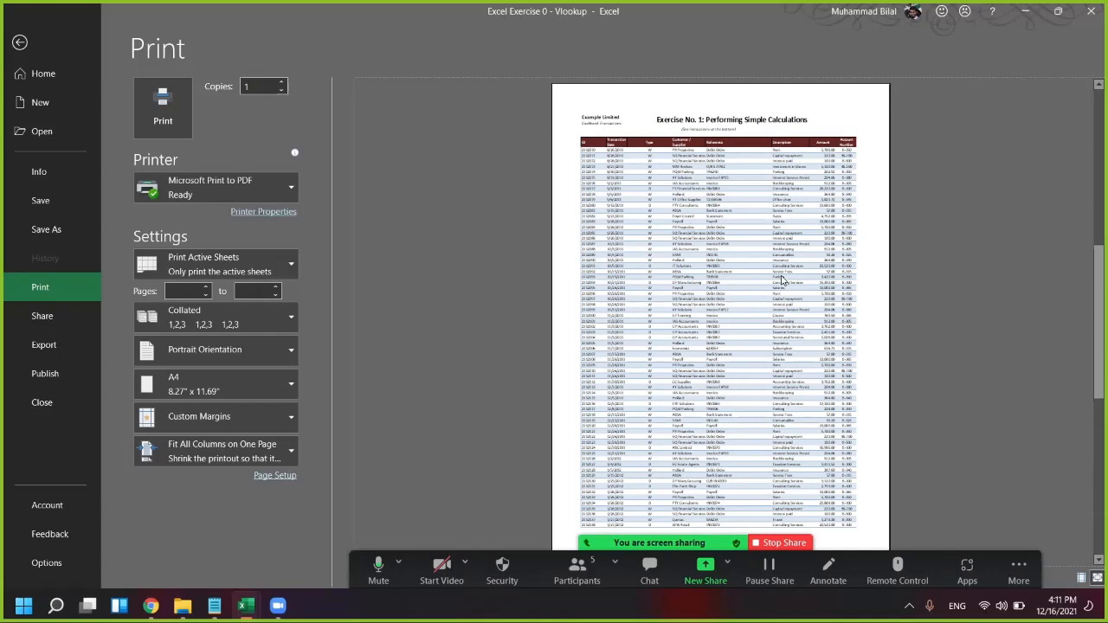
{"action": "scroll", "coordinate": [782, 277], "scroll_direction": "up", "scroll_amount": 1}
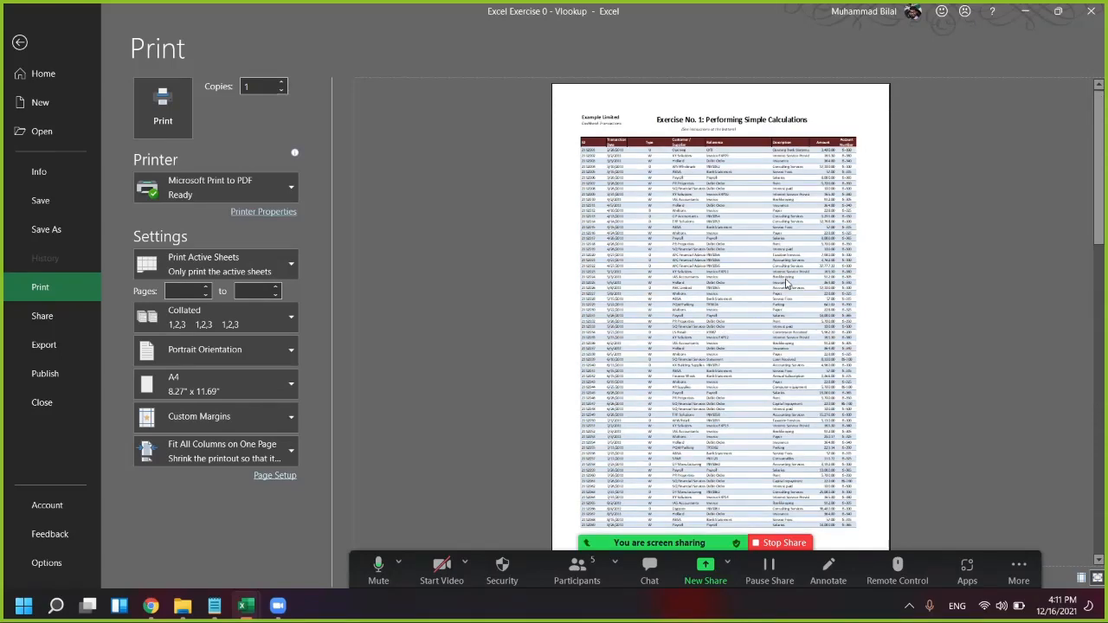
{"action": "key", "text": "Escape"}
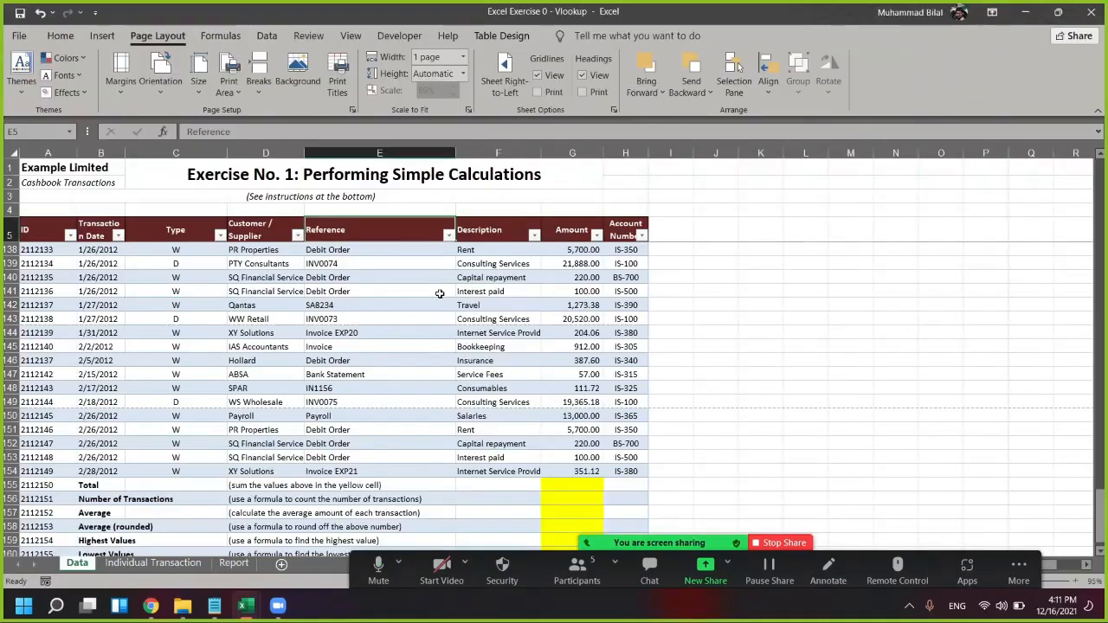
Preview the cashbook printout again and examine the top of its second and last pages, enlarging the last page
{"action": "key", "text": "ctrl+p"}
{"action": "scroll", "coordinate": [717, 275], "scroll_direction": "down", "scroll_amount": 1}
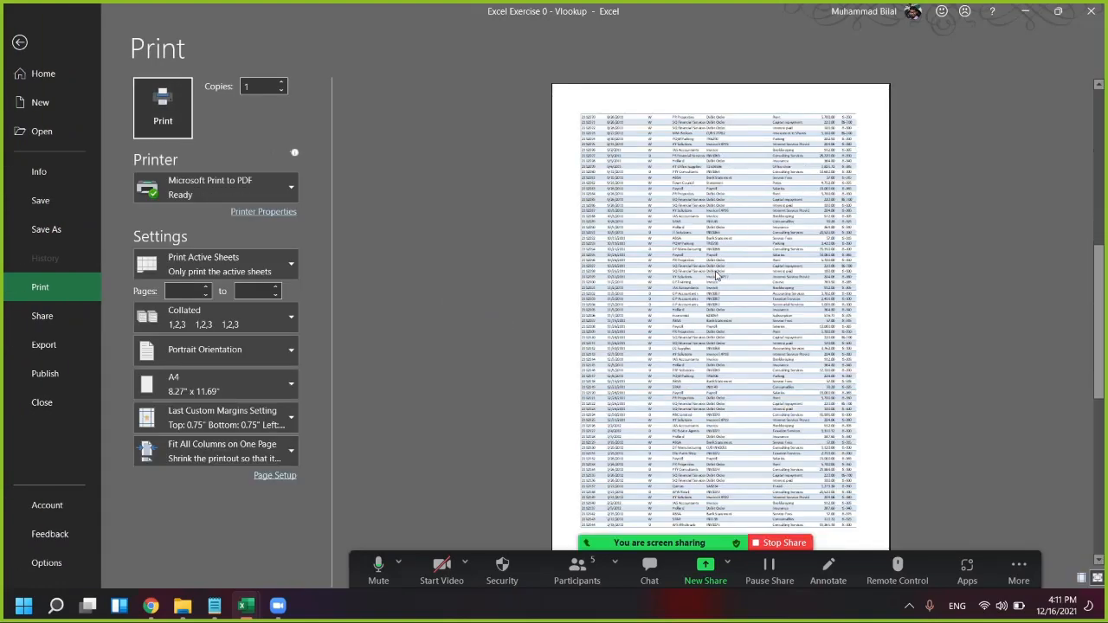
{"action": "scroll", "coordinate": [717, 276], "scroll_direction": "down", "scroll_amount": 1}
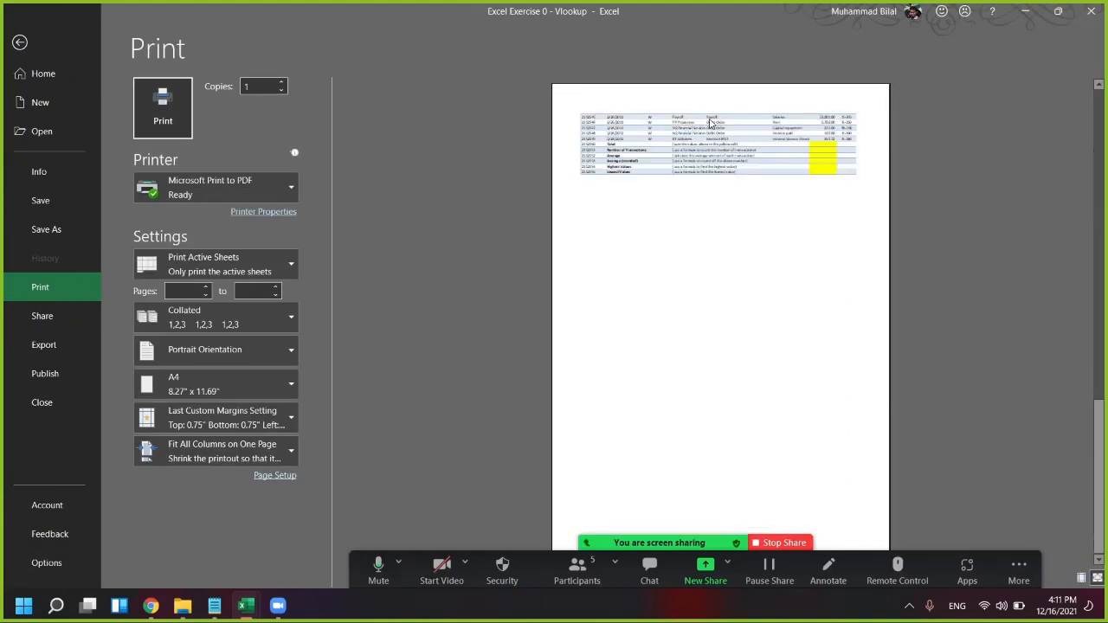
{"action": "left_click", "coordinate": [1097, 578]}
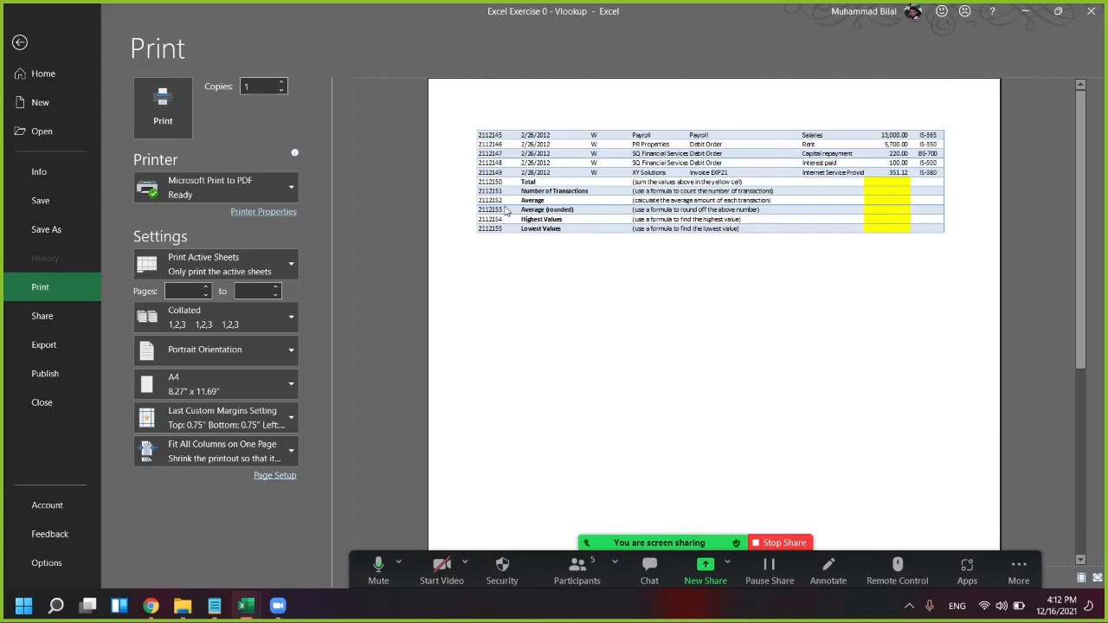
{"action": "key", "text": "Escape"}
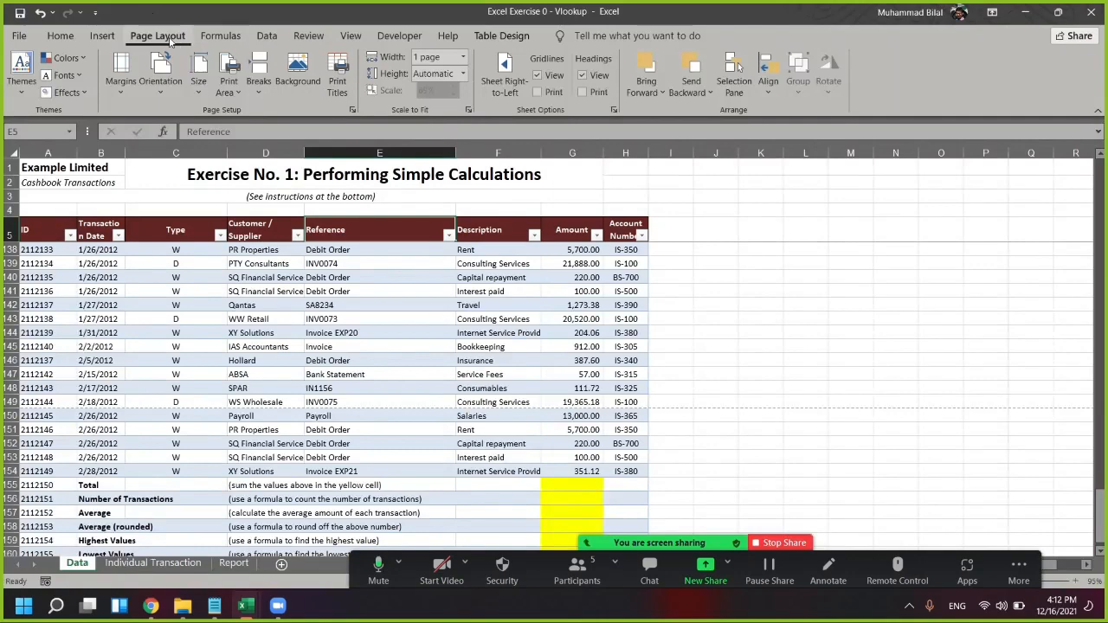
In Page Setup, set rows 1 to 5 of the Data sheet to repeat at the top of every printed page
{"action": "left_click", "coordinate": [352, 112]}
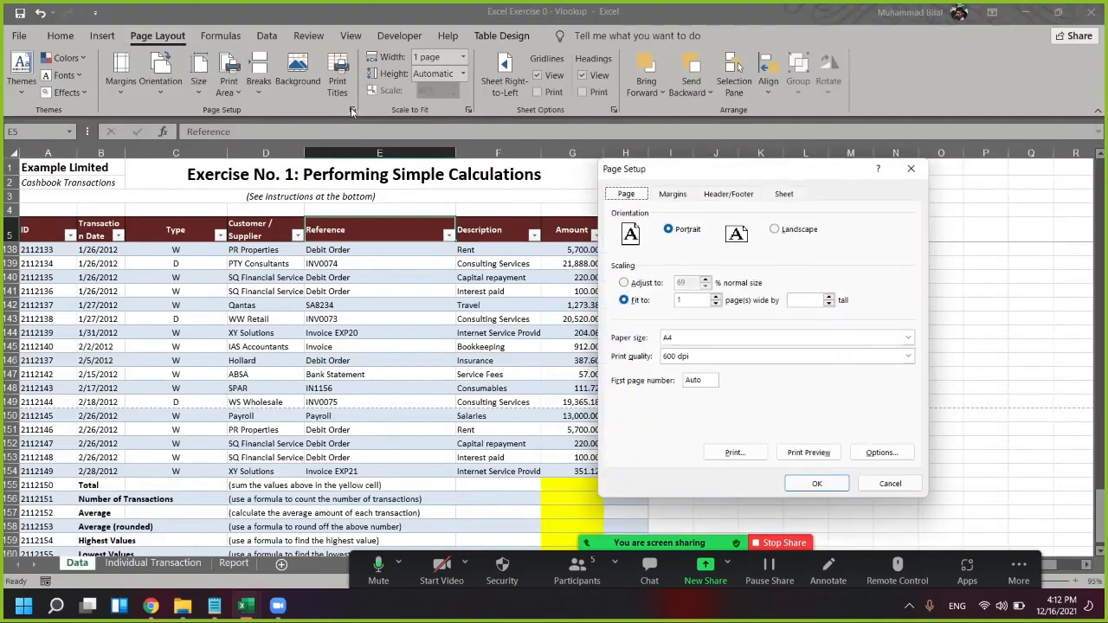
{"action": "left_click", "coordinate": [782, 194]}
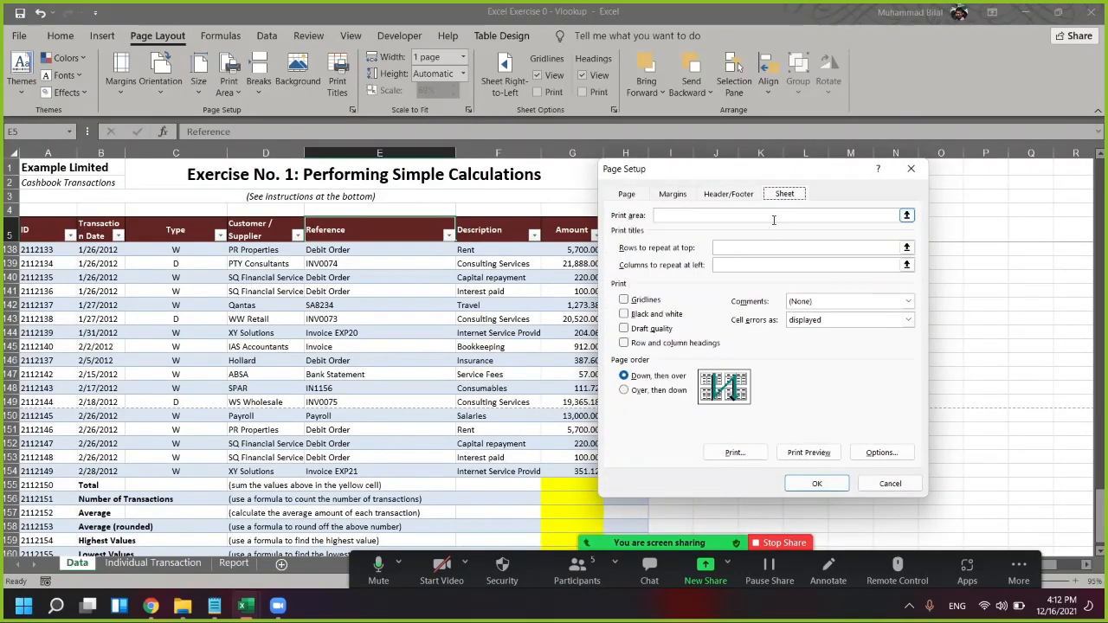
{"action": "left_click", "coordinate": [767, 248]}
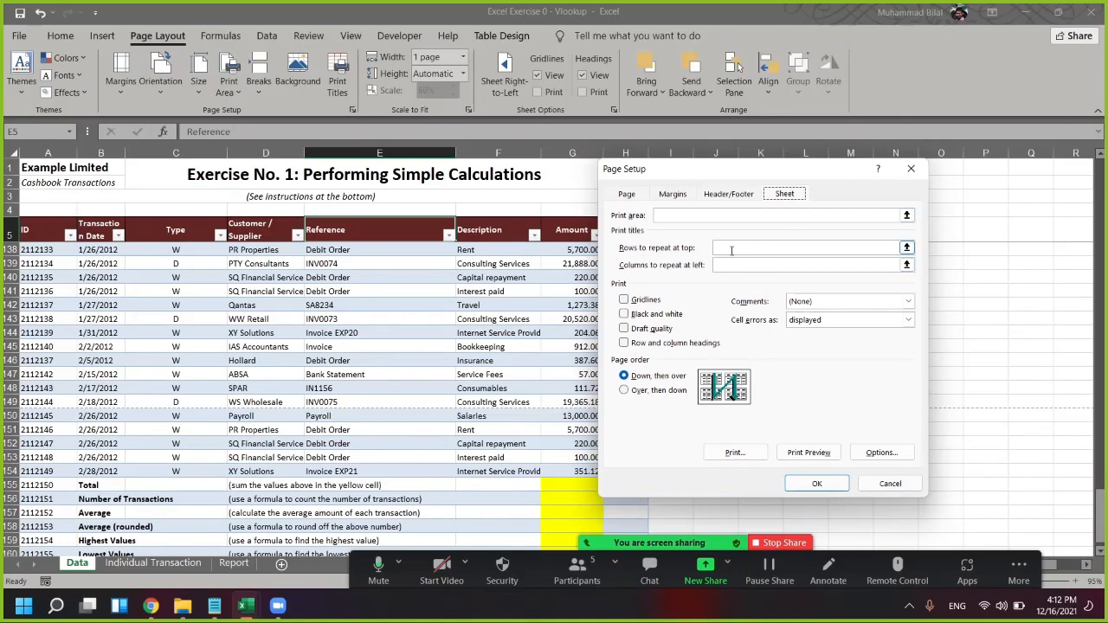
{"action": "left_click", "coordinate": [731, 250]}
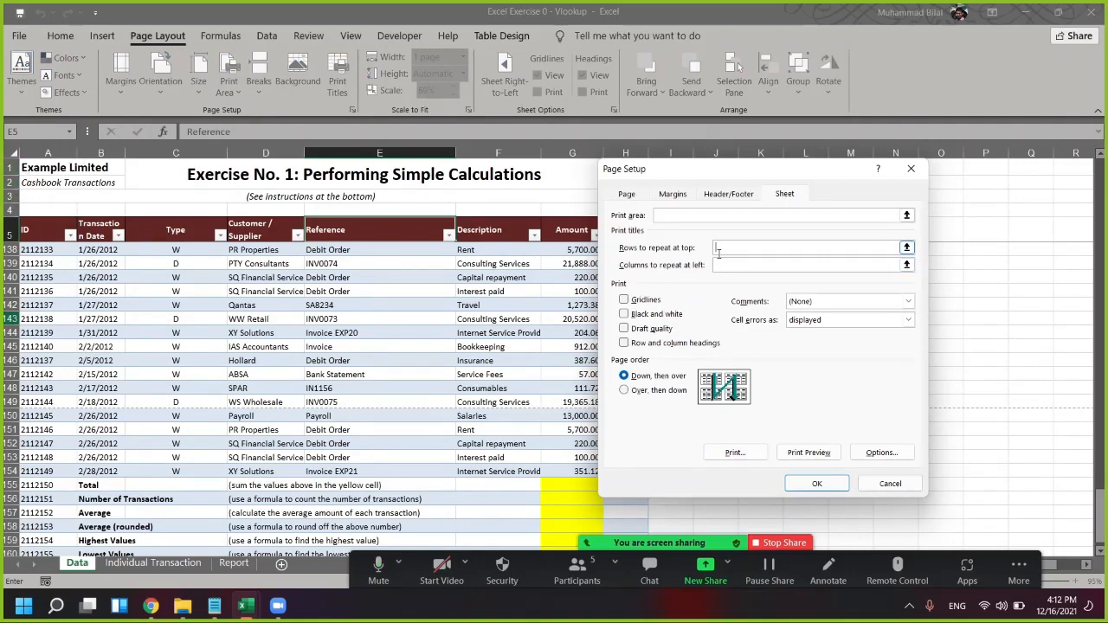
{"action": "left_click_drag", "start_coordinate": [7, 167], "coordinate": [7, 236]}
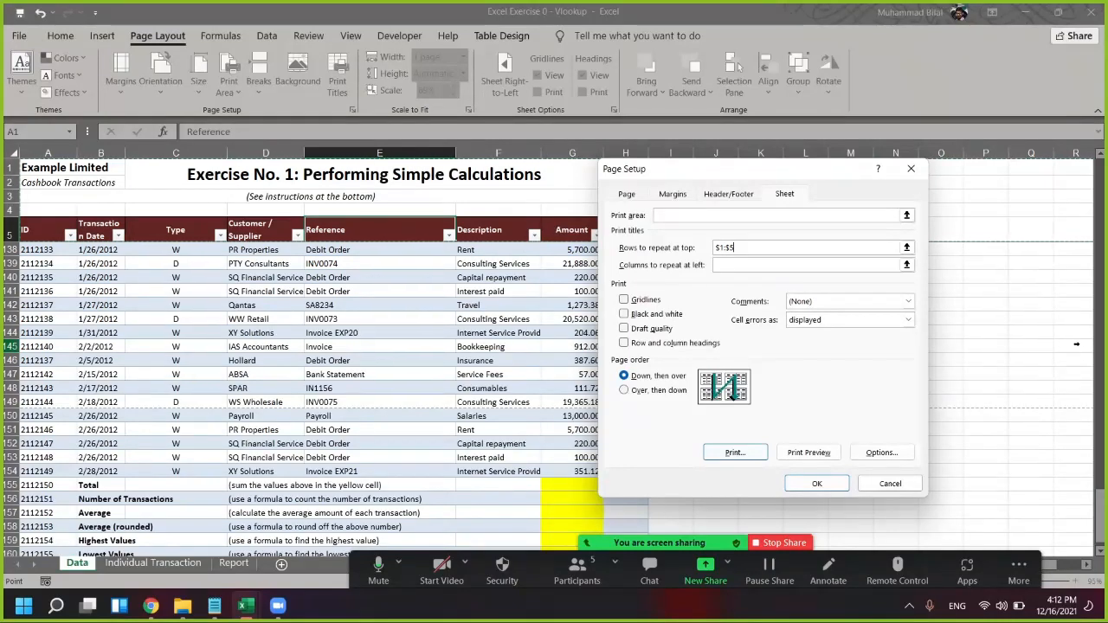
Set columns A to B to repeat at the left of every printed page and apply the page setup
{"action": "left_click", "coordinate": [738, 266]}
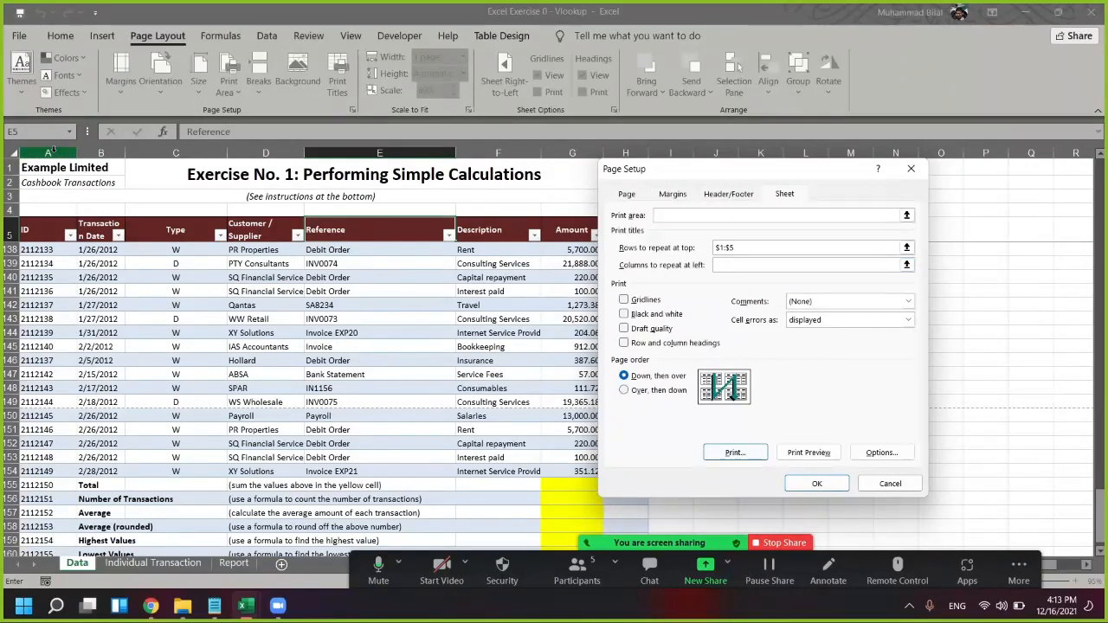
{"action": "left_click_drag", "start_coordinate": [52, 153], "coordinate": [573, 152]}
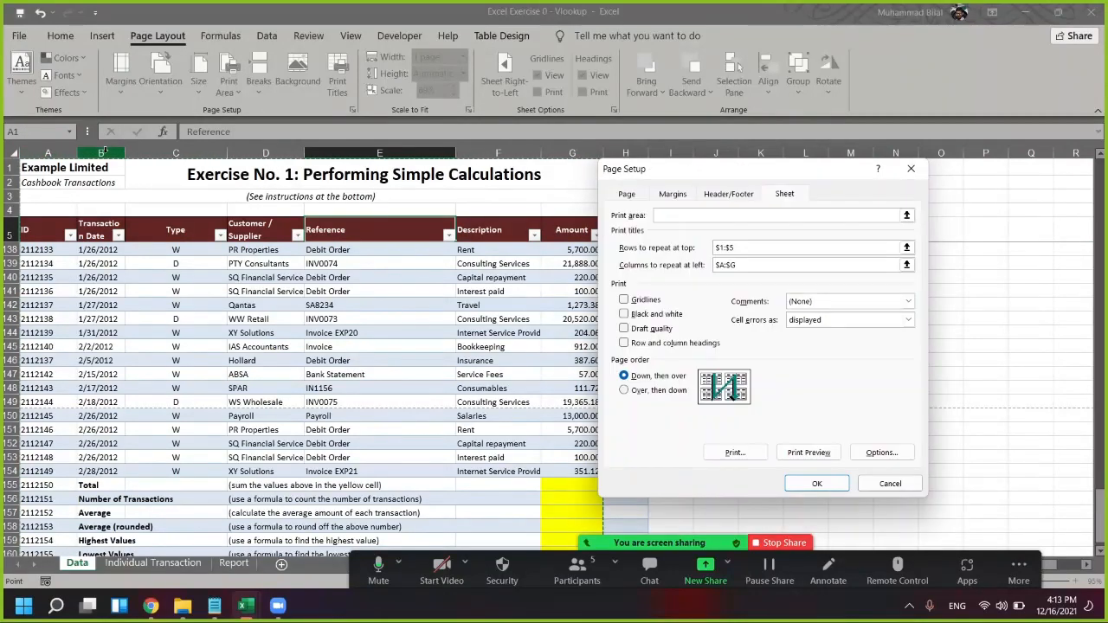
{"action": "left_click_drag", "start_coordinate": [648, 172], "coordinate": [843, 250]}
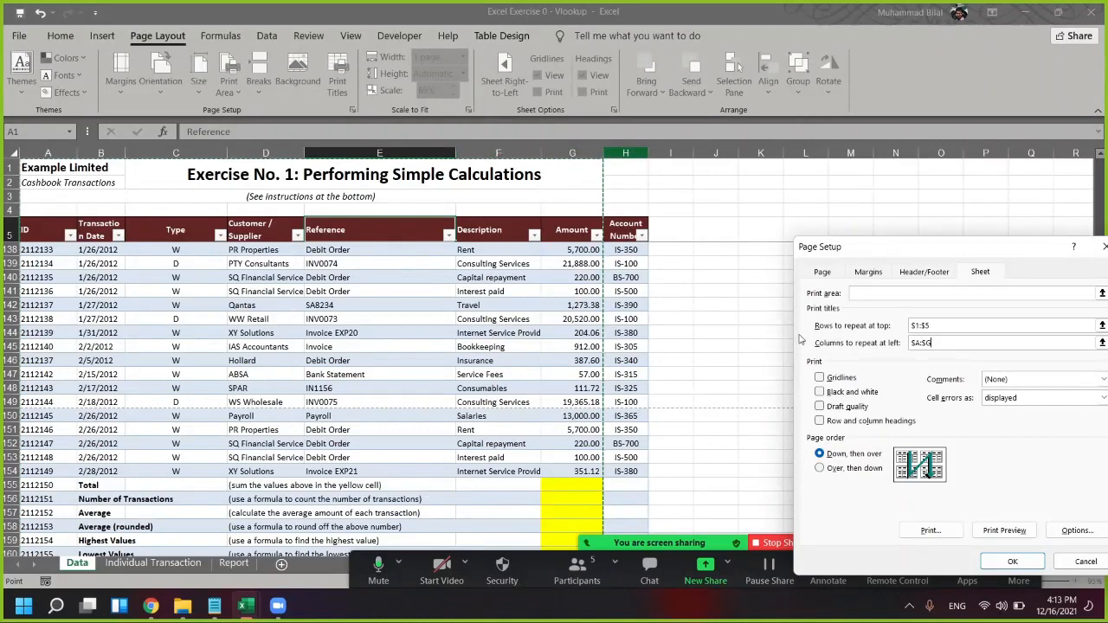
{"action": "left_click_drag", "start_coordinate": [901, 260], "coordinate": [728, 181]}
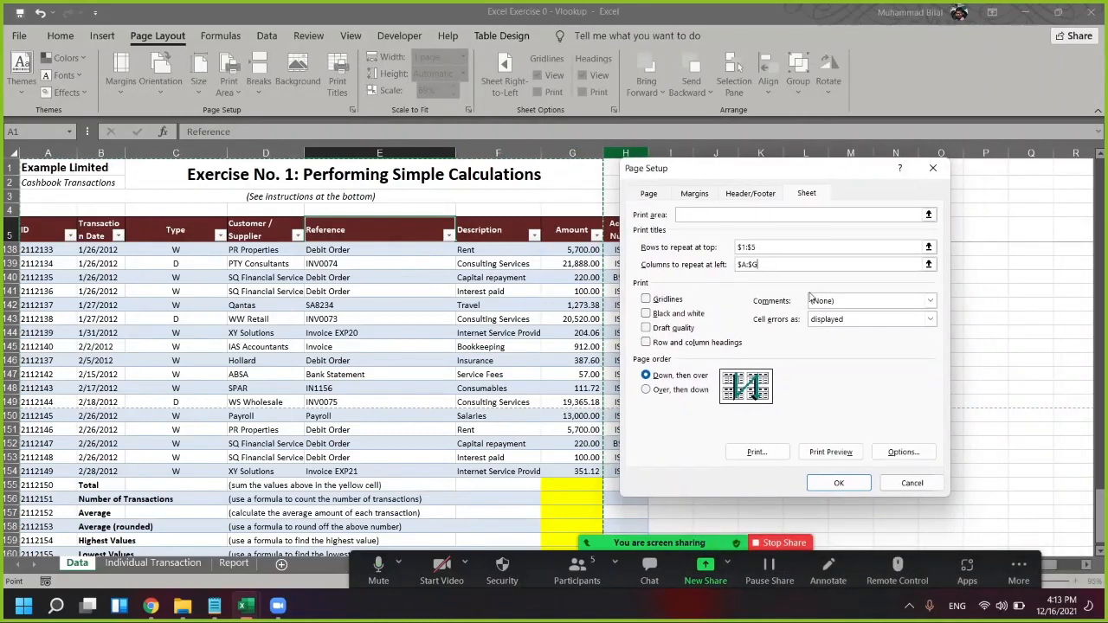
{"action": "left_click", "coordinate": [750, 264]}
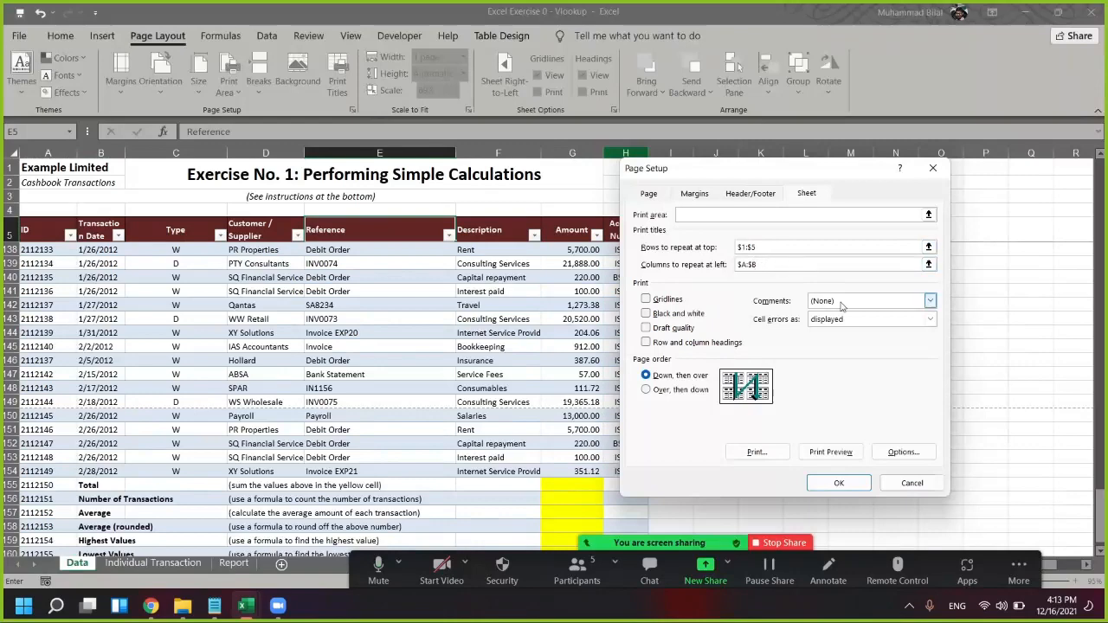
{"action": "left_click", "coordinate": [854, 484]}
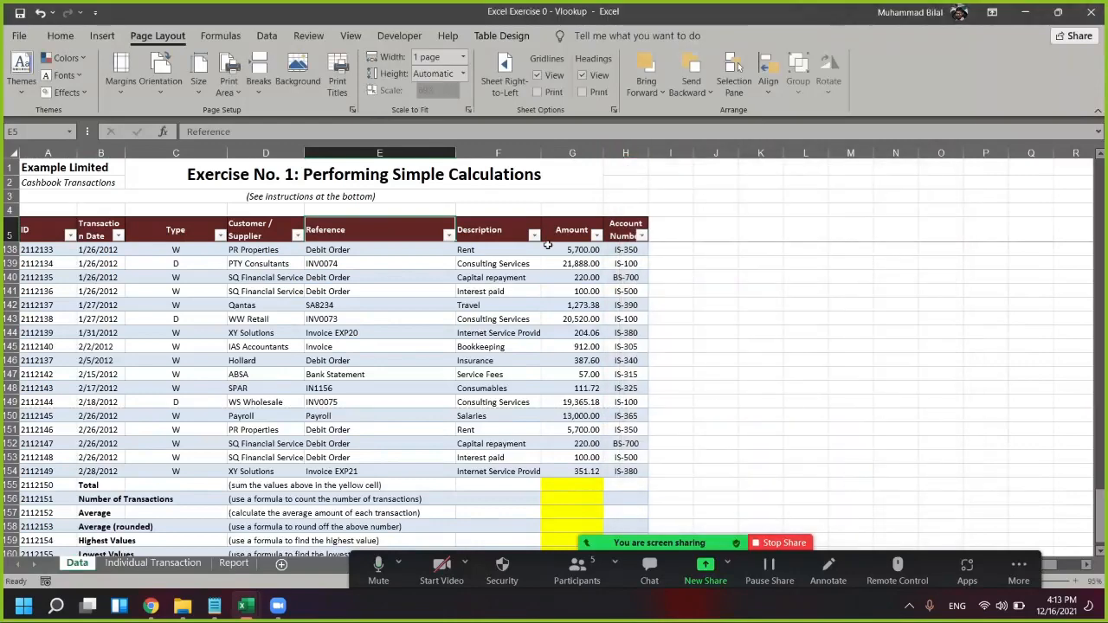
Preview the cashbook printout and examine both pages for the repeated title rows, then leave the preview
{"action": "key", "text": "Left"}
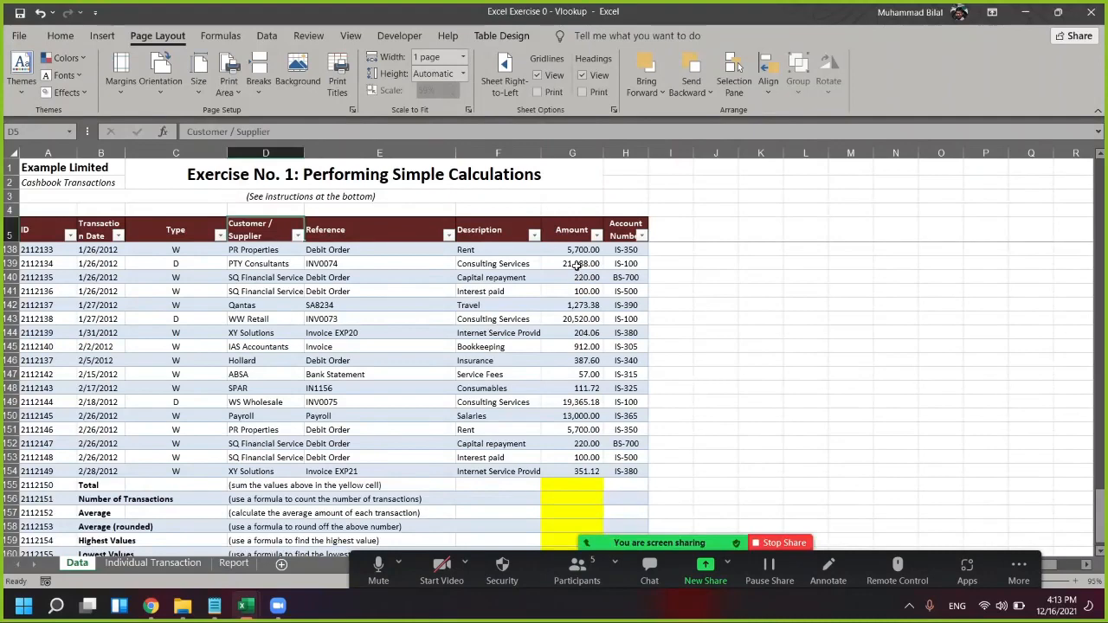
{"action": "key", "text": "ctrl+p"}
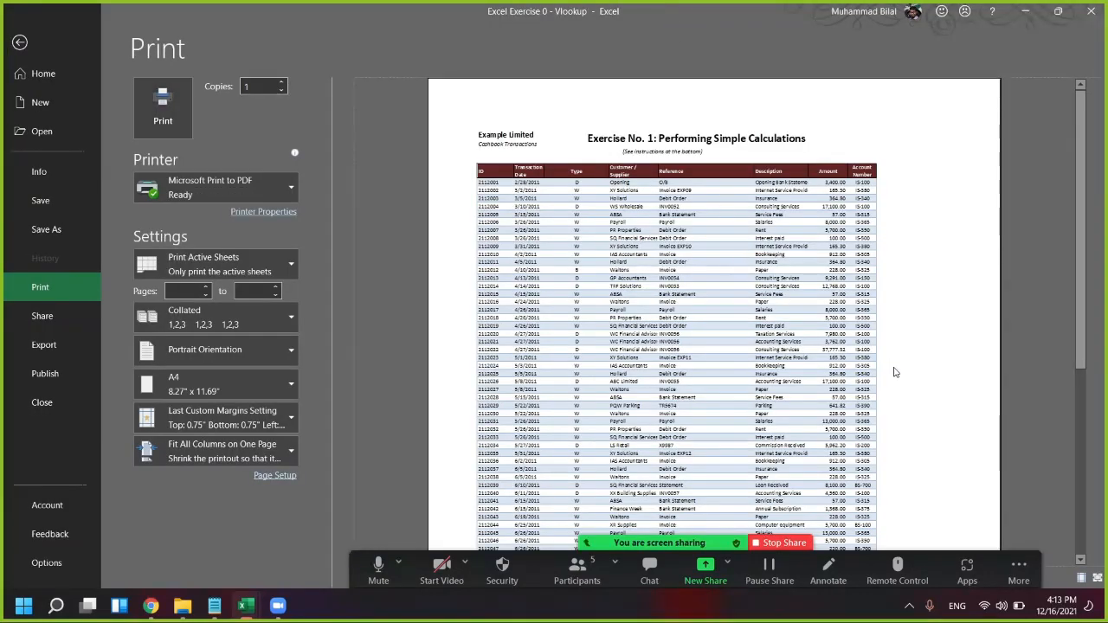
{"action": "scroll", "coordinate": [745, 260], "scroll_direction": "down", "scroll_amount": 1}
{"action": "scroll", "coordinate": [844, 318], "scroll_direction": "up", "scroll_amount": 1}
{"action": "scroll", "coordinate": [857, 333], "scroll_direction": "down", "scroll_amount": 3}
{"action": "scroll", "coordinate": [860, 338], "scroll_direction": "down", "scroll_amount": 3}
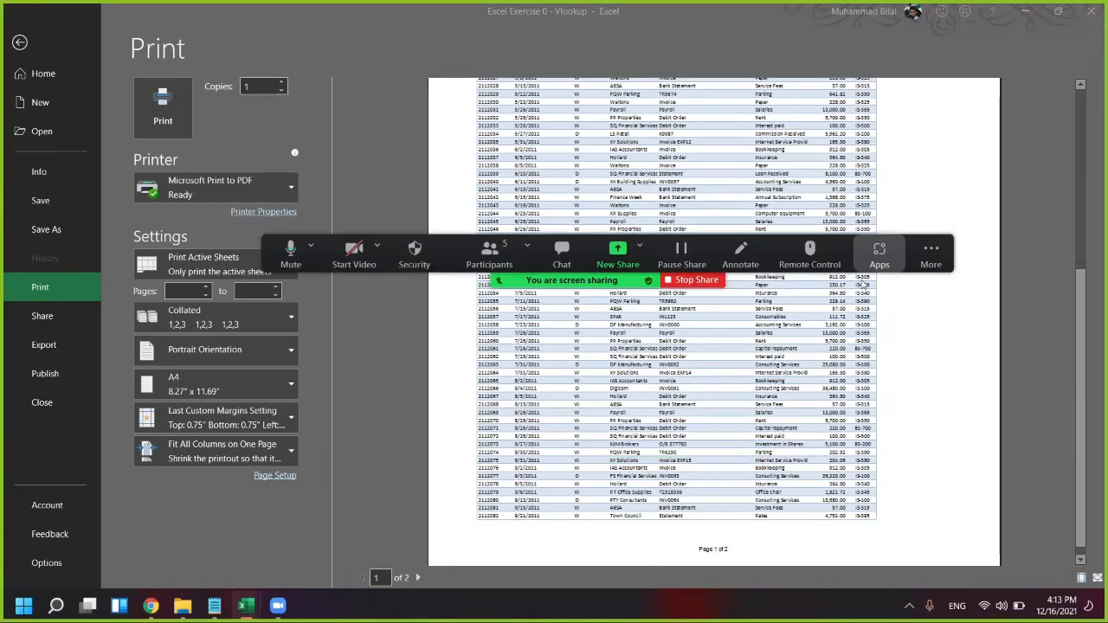
{"action": "left_click", "coordinate": [416, 579]}
{"action": "scroll", "coordinate": [768, 366], "scroll_direction": "up", "scroll_amount": 1}
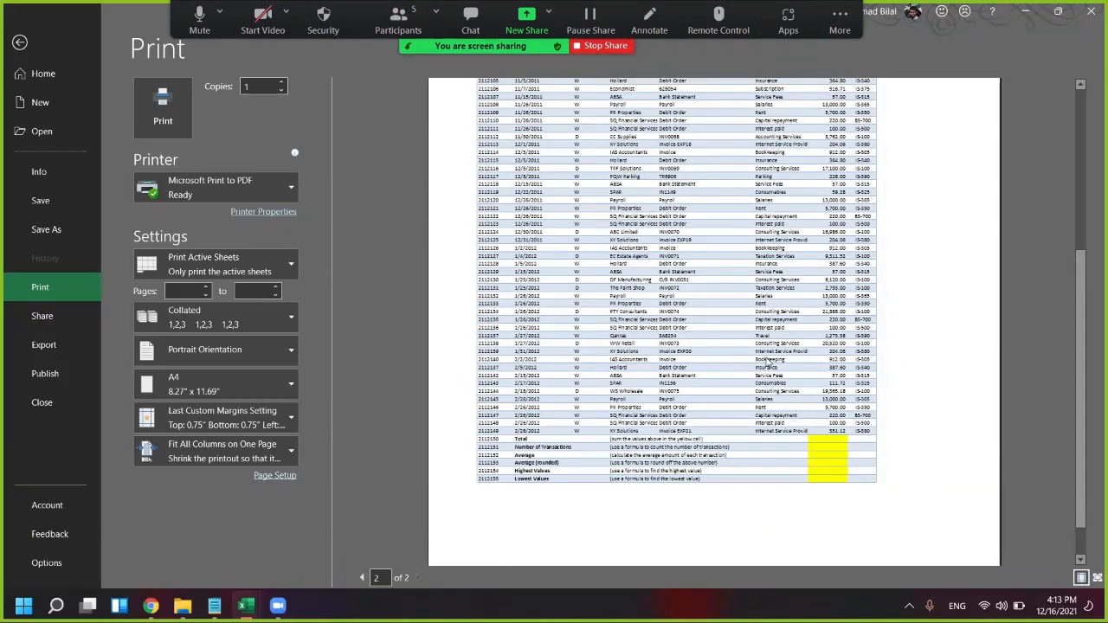
{"action": "scroll", "coordinate": [768, 365], "scroll_direction": "up", "scroll_amount": 5}
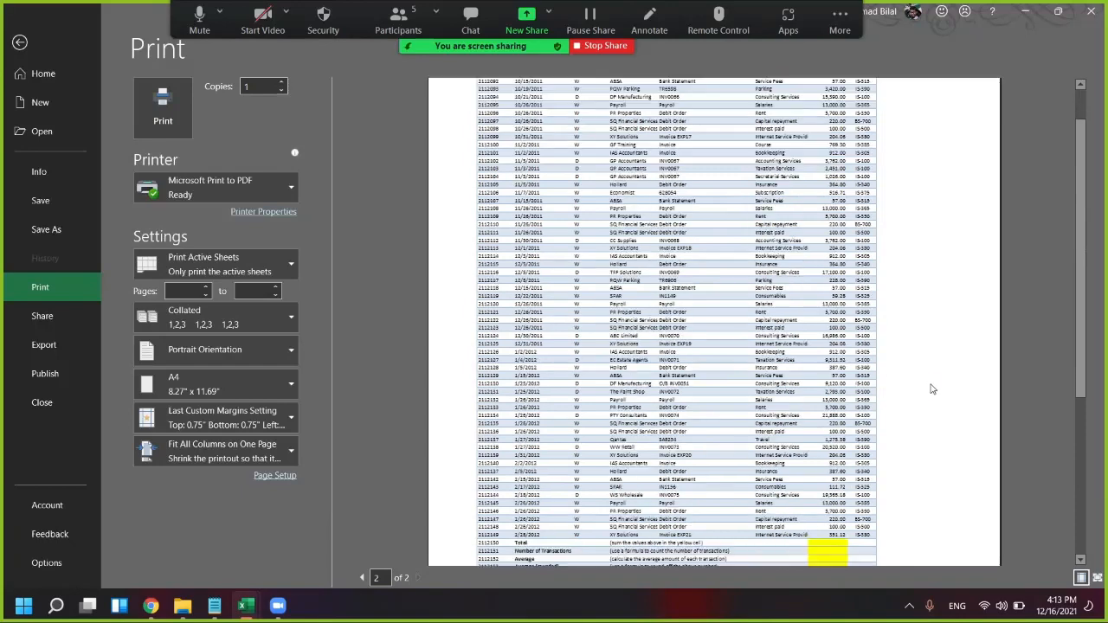
{"action": "scroll", "coordinate": [933, 389], "scroll_direction": "down", "scroll_amount": 6}
{"action": "key", "text": "Escape"}
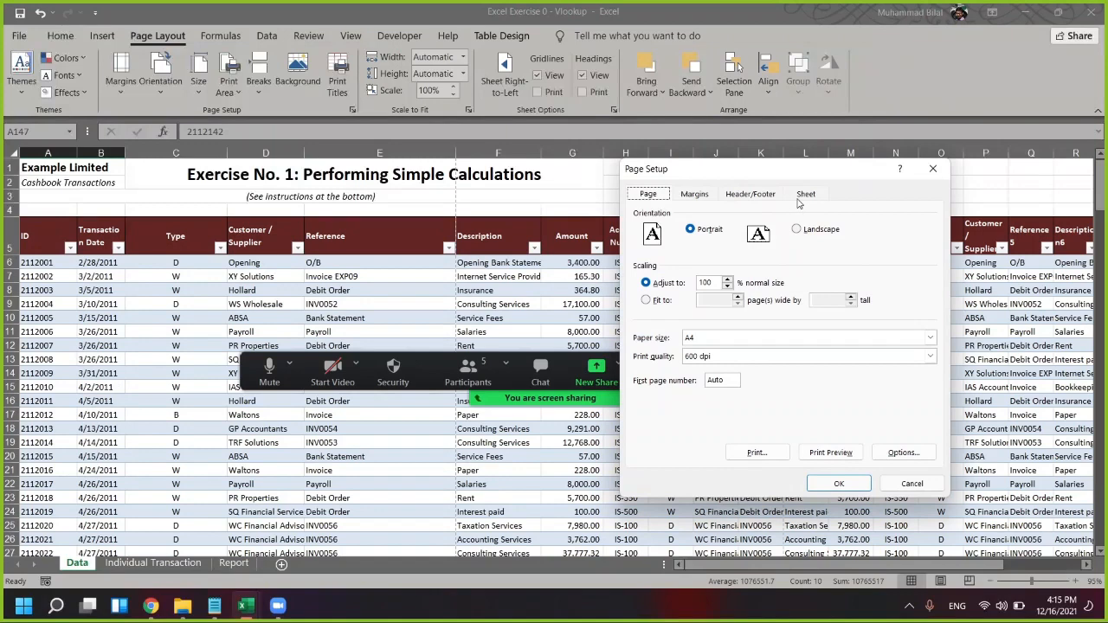
Check the print title rows and columns of the widened Data sheet in Page Setup, then close the dialog
{"action": "left_click", "coordinate": [803, 195]}
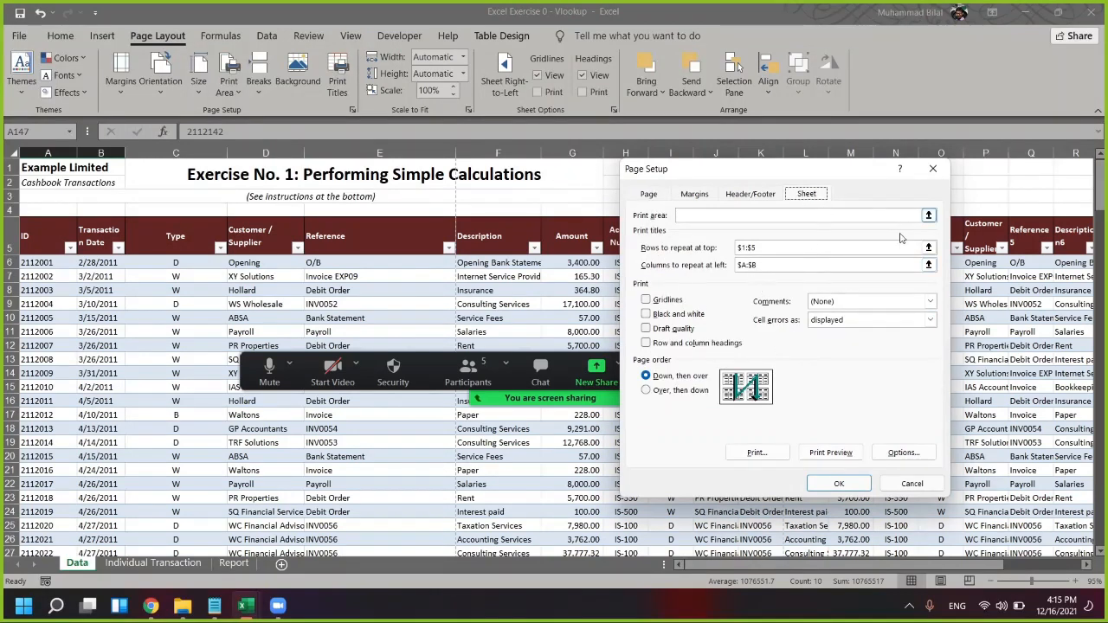
{"action": "left_click", "coordinate": [942, 173]}
{"action": "left_click_drag", "start_coordinate": [944, 167], "coordinate": [712, 202]}
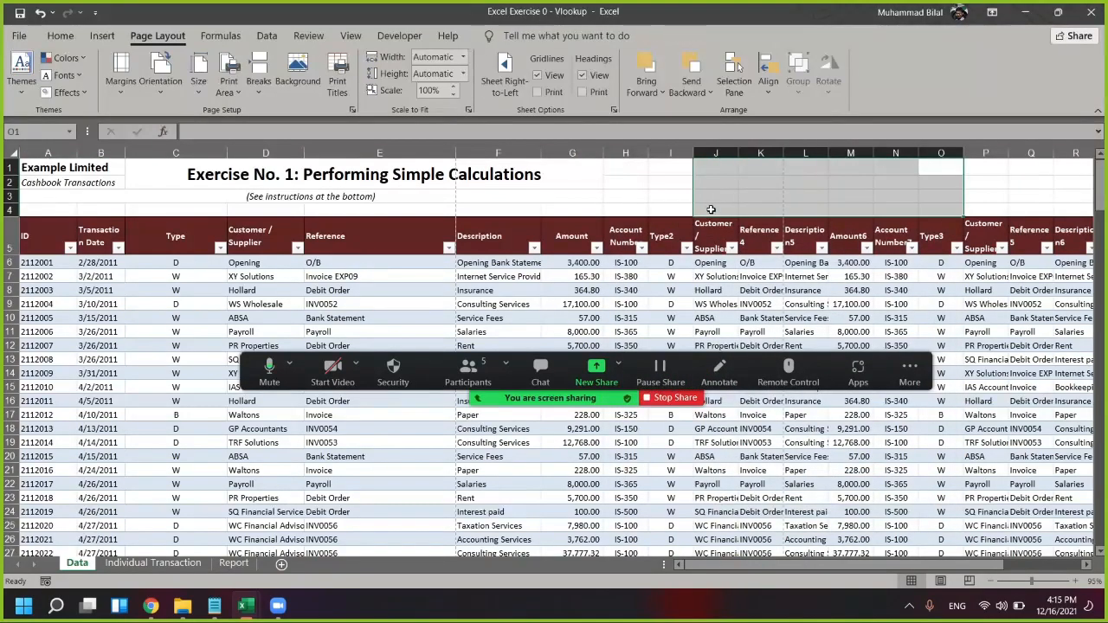
Preview the printout of the widened Data sheet at its actual size and return to the worksheet
{"action": "key", "text": "ctrl+p"}
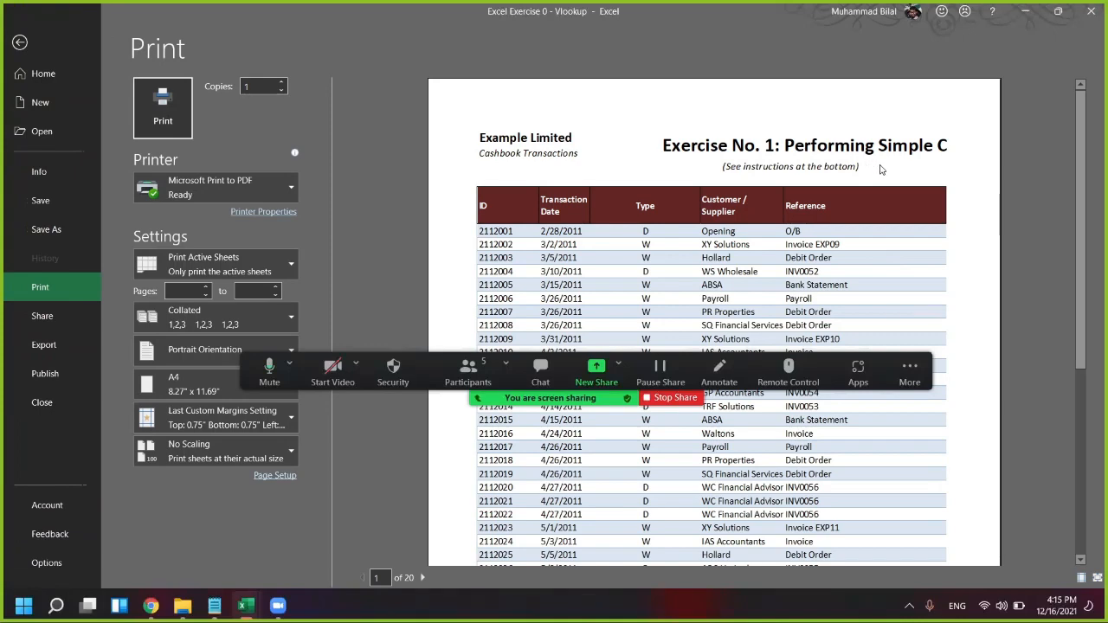
{"action": "key", "text": "Escape"}
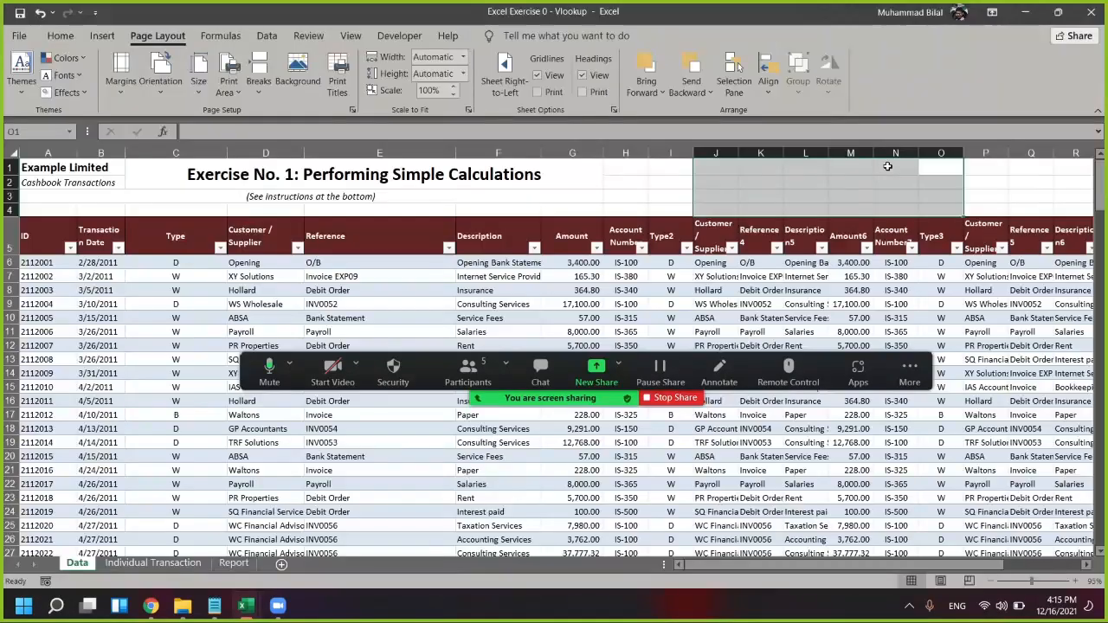
{"action": "left_click", "coordinate": [599, 186]}
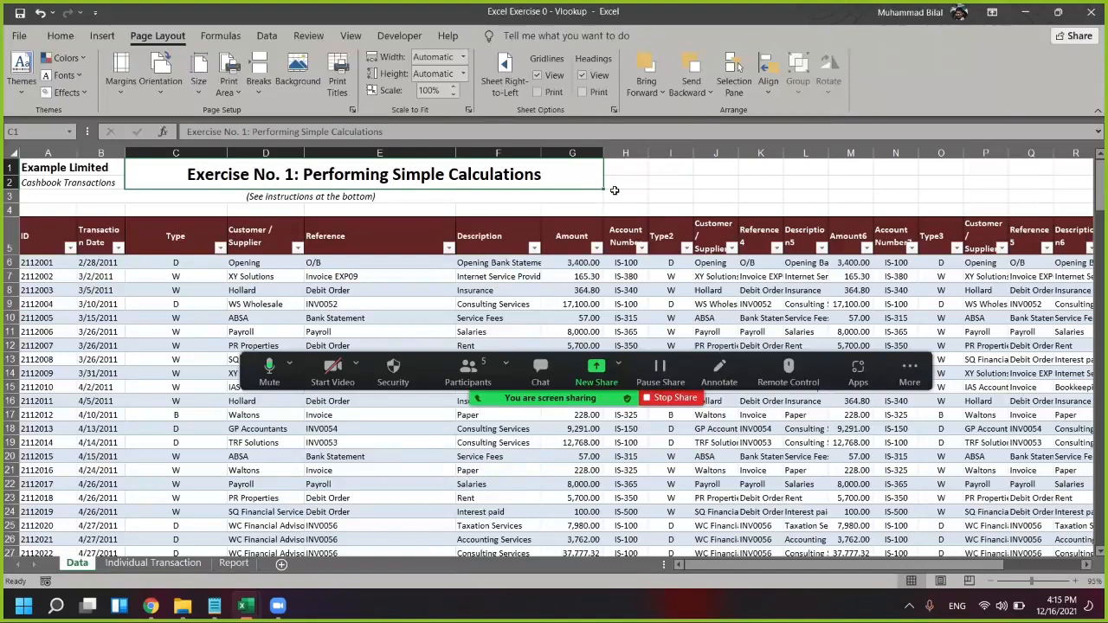
{"action": "key", "text": "ctrl+p"}
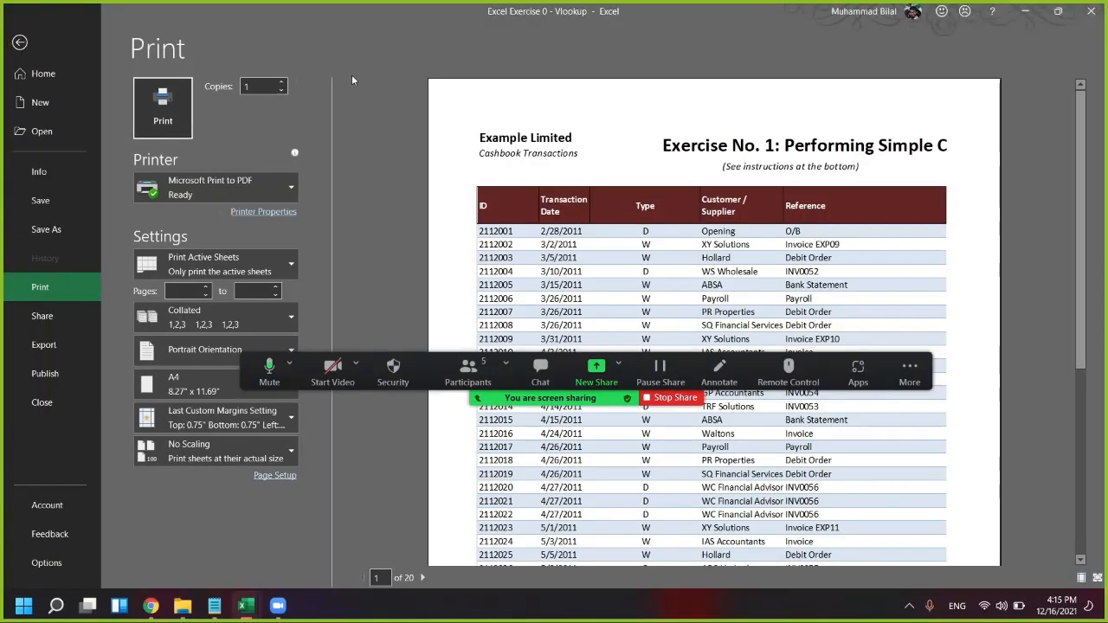
{"action": "key", "text": "Escape"}
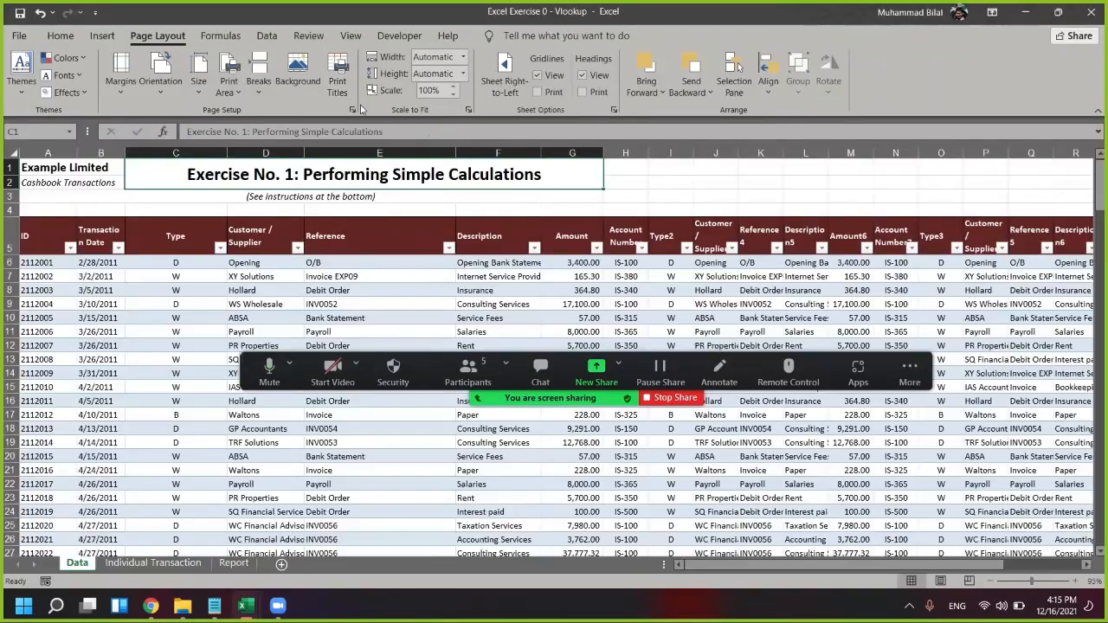
Try the Page Setup print options for gridlines, black and white, draft quality, and row and column headings
{"action": "left_click", "coordinate": [354, 110]}
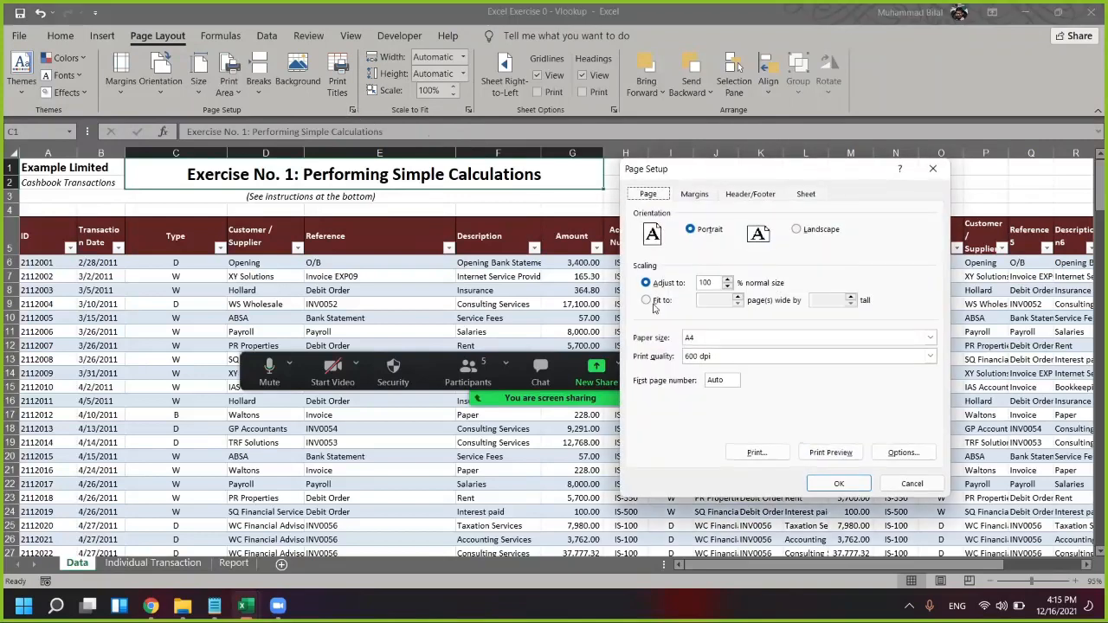
{"action": "left_click", "coordinate": [805, 193]}
{"action": "left_click", "coordinate": [681, 300]}
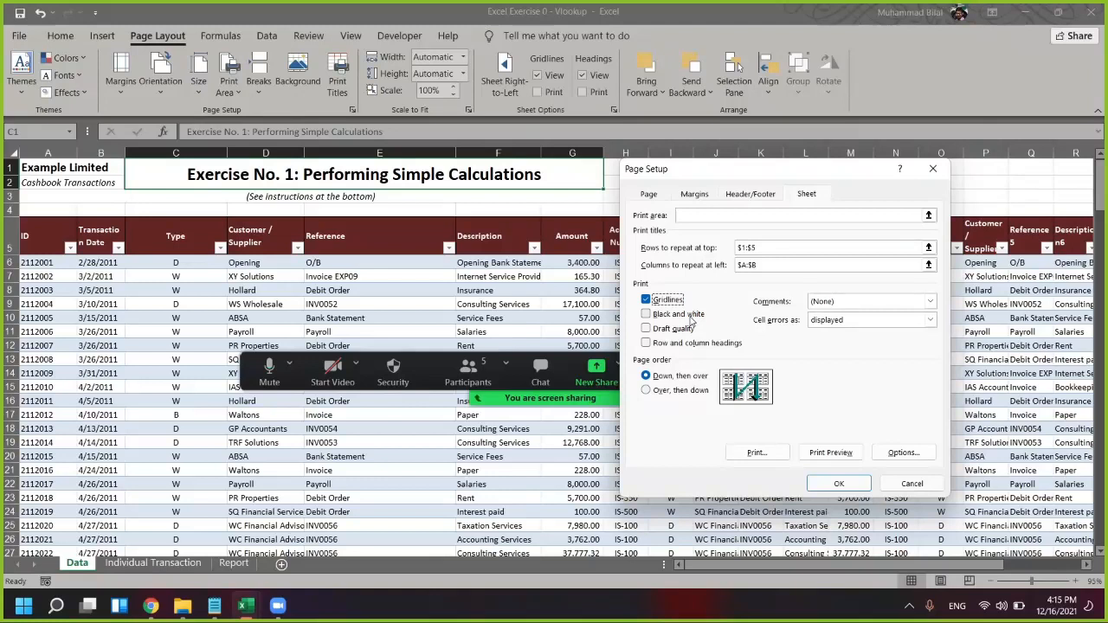
{"action": "left_click", "coordinate": [705, 319]}
{"action": "left_click", "coordinate": [675, 332]}
{"action": "left_click", "coordinate": [689, 345]}
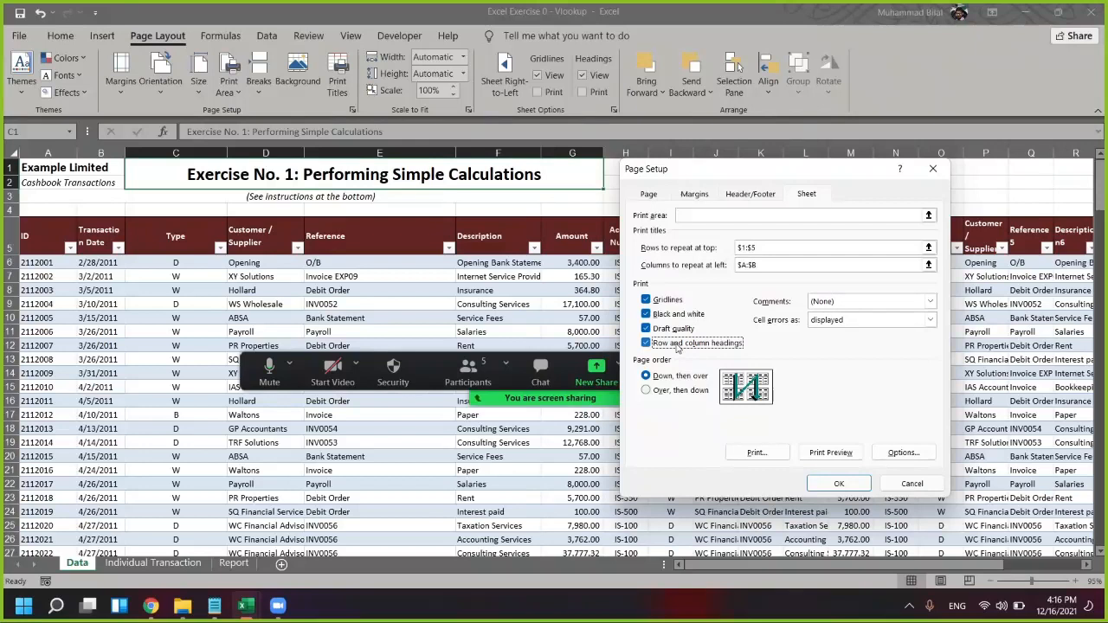
Review the print choices for comments and cell errors, keep them at None and displayed, and discard the Page Setup changes
{"action": "left_click", "coordinate": [930, 302]}
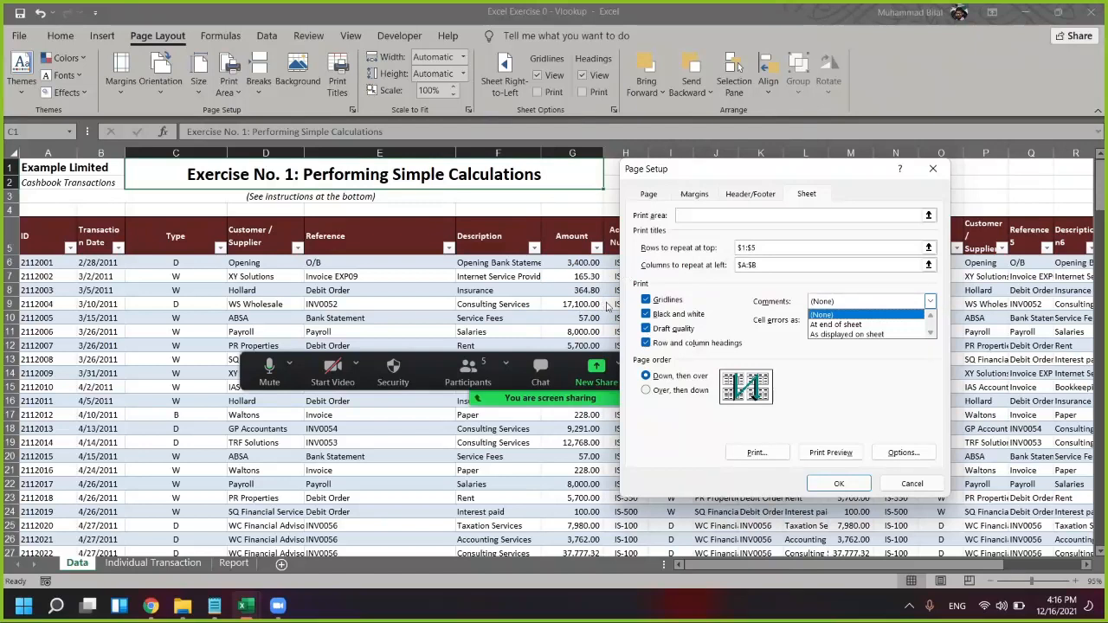
{"action": "left_click", "coordinate": [783, 310]}
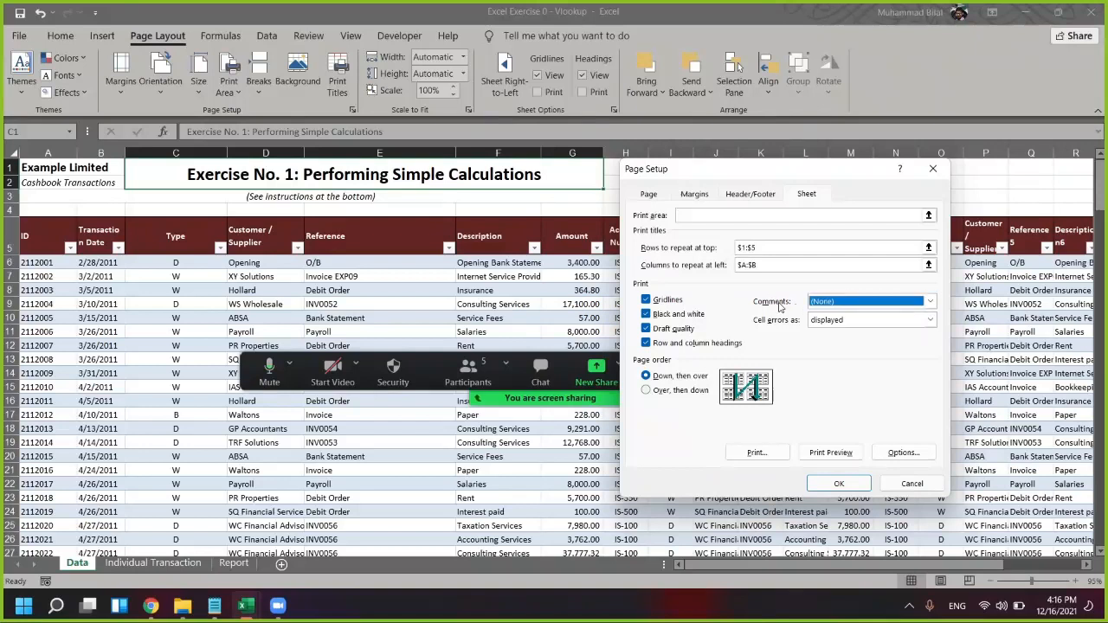
{"action": "left_click", "coordinate": [844, 320]}
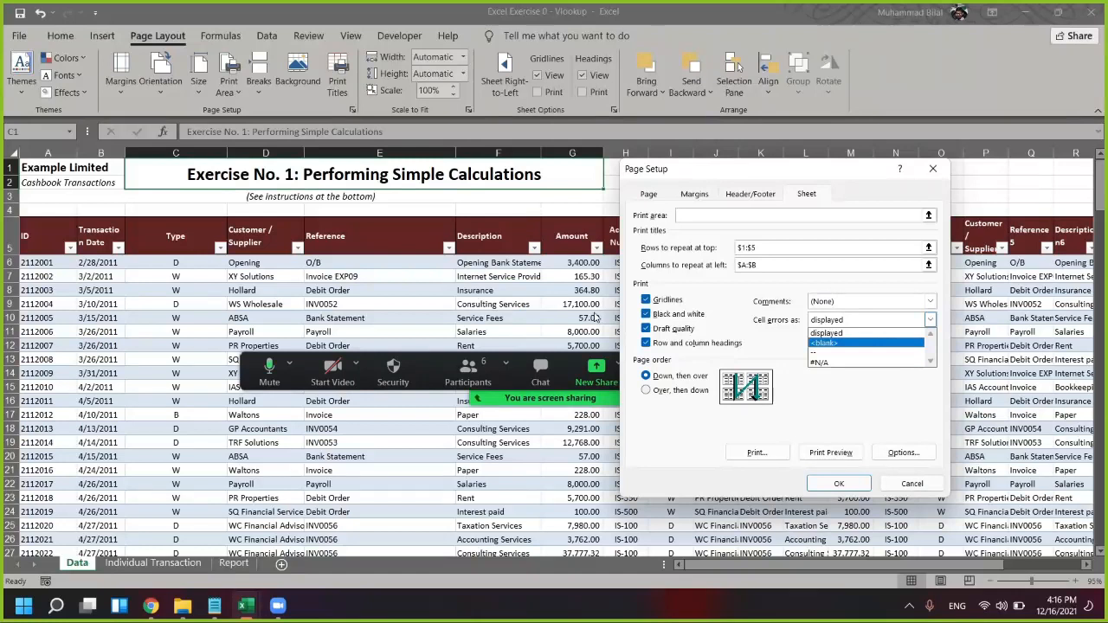
{"action": "left_click", "coordinate": [846, 335]}
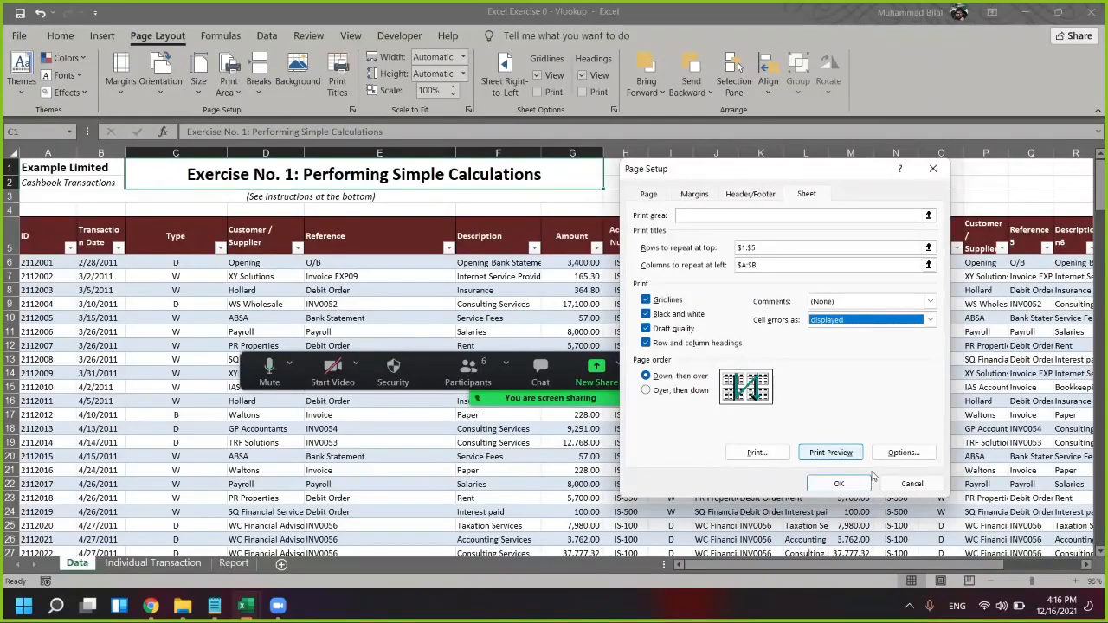
{"action": "left_click", "coordinate": [913, 485]}
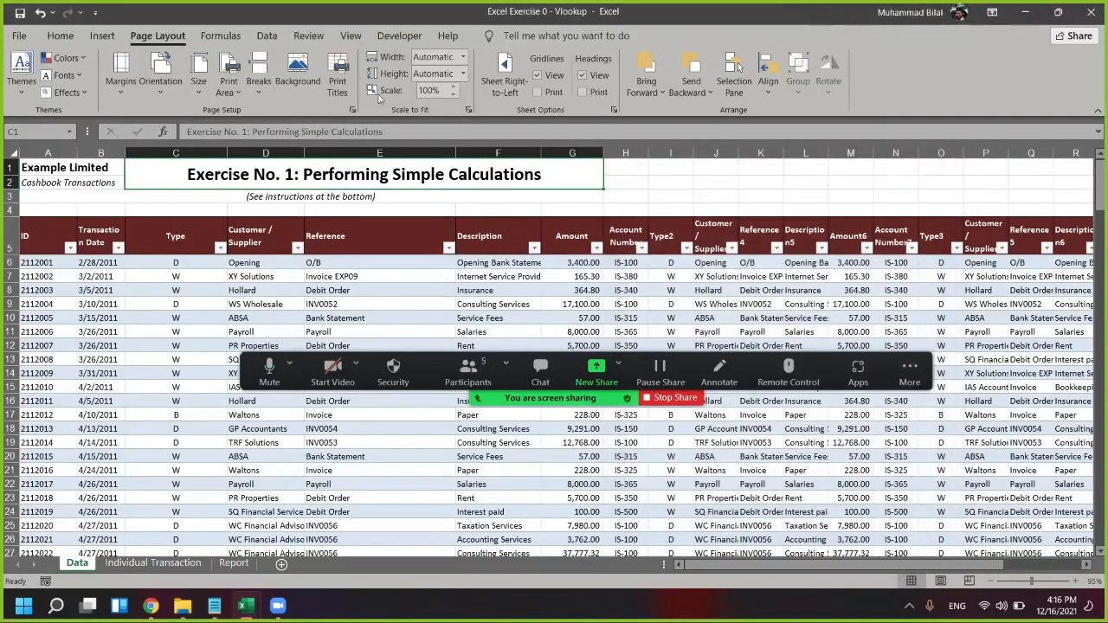
Show the Data sheet in Page Break Preview and examine how the page breaks divide its rows and columns
{"action": "left_click", "coordinate": [351, 36]}
{"action": "left_click", "coordinate": [60, 82]}
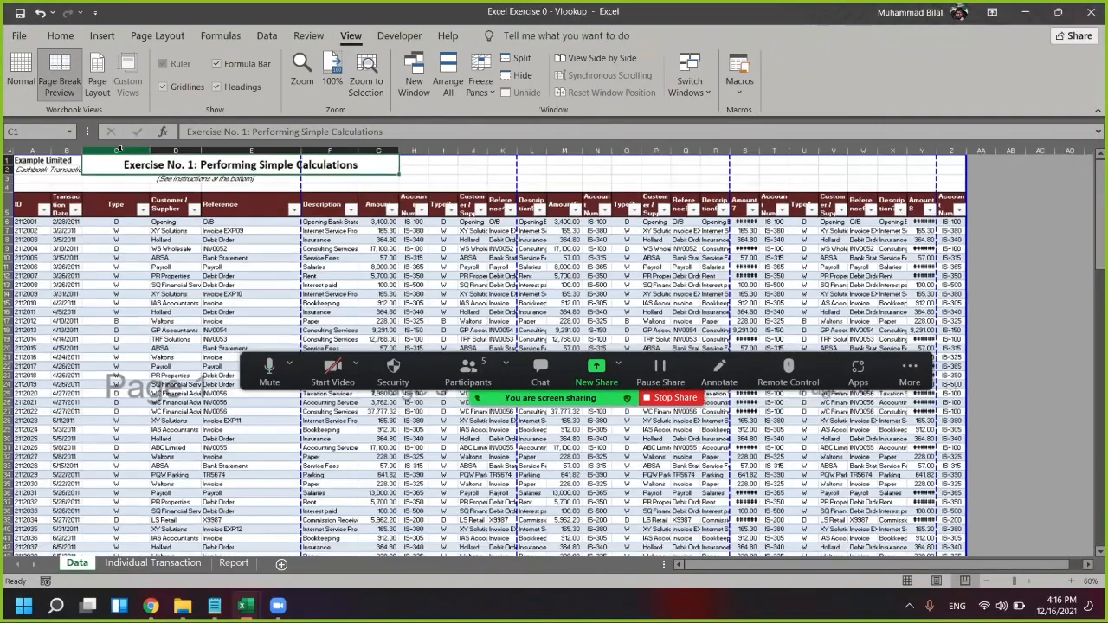
{"action": "scroll", "coordinate": [597, 251], "scroll_direction": "down", "scroll_amount": 3}
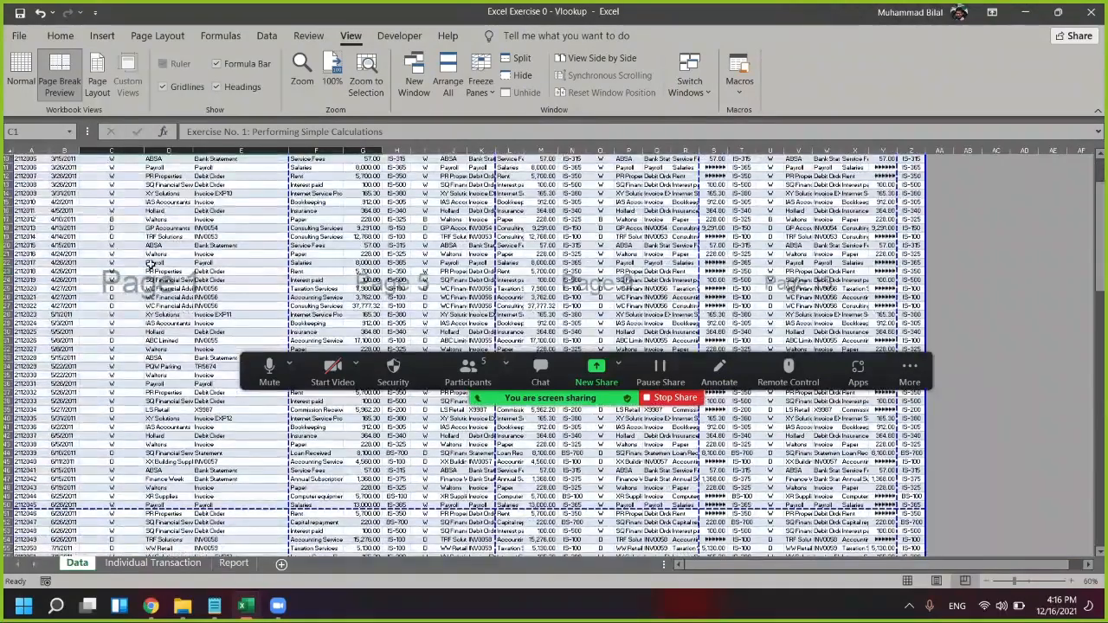
{"action": "left_click_drag", "start_coordinate": [74, 203], "coordinate": [230, 396]}
{"action": "scroll", "coordinate": [173, 321], "scroll_direction": "down", "scroll_amount": 10}
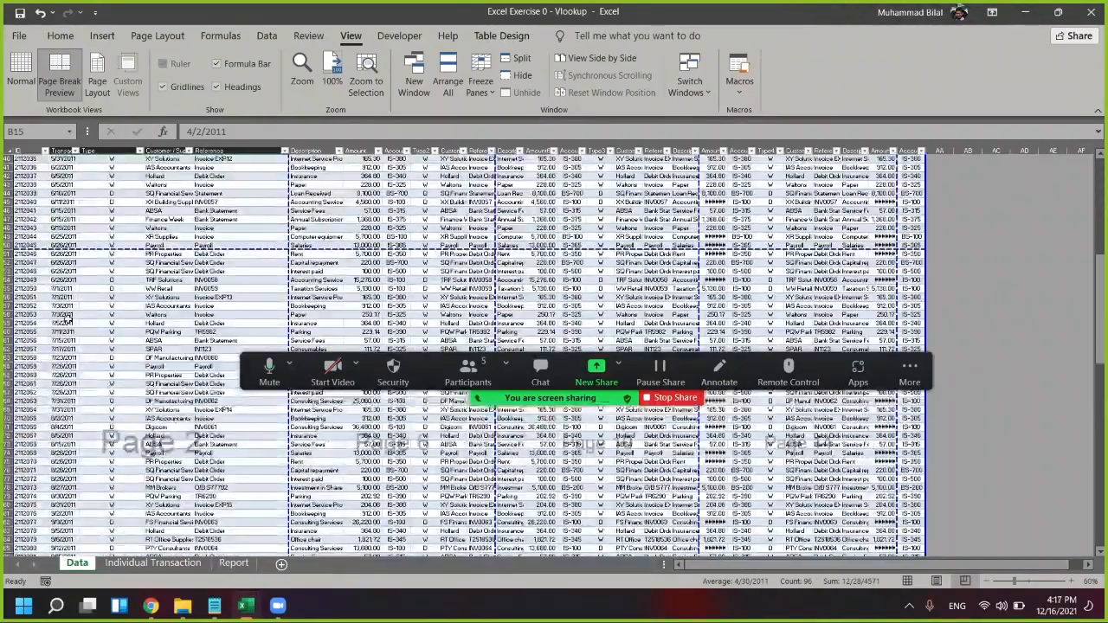
Trace the down-then-over page order in Page Break Preview by highlighting data blocks down the first pages and then in the neighbouring page column
{"action": "left_click_drag", "start_coordinate": [36, 280], "coordinate": [299, 516]}
{"action": "scroll", "coordinate": [114, 422], "scroll_direction": "down", "scroll_amount": 12}
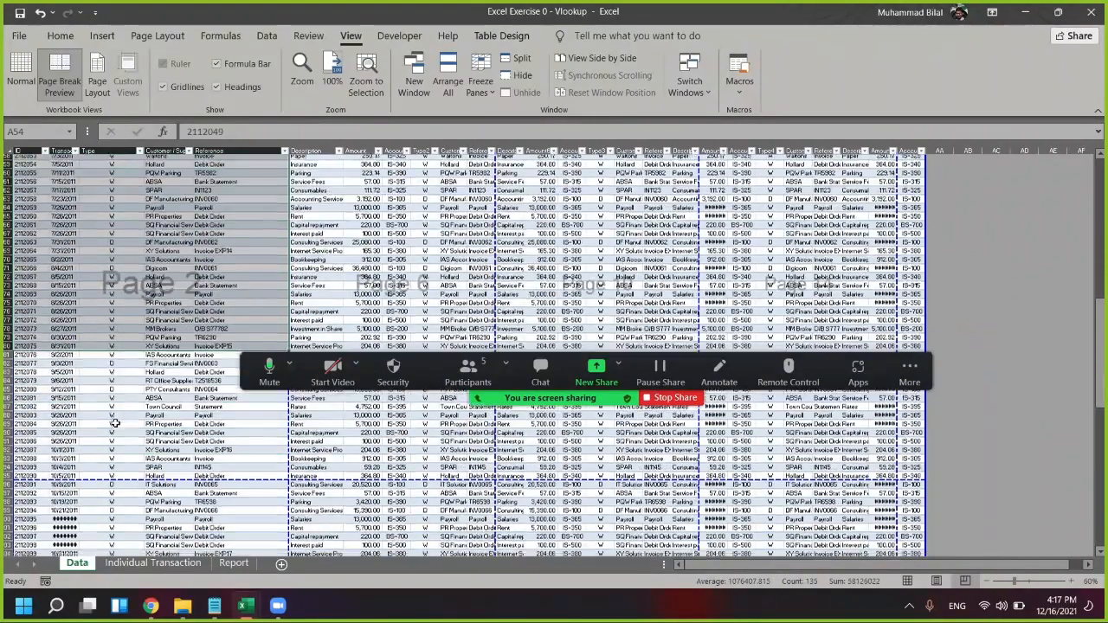
{"action": "left_click_drag", "start_coordinate": [63, 364], "coordinate": [253, 530]}
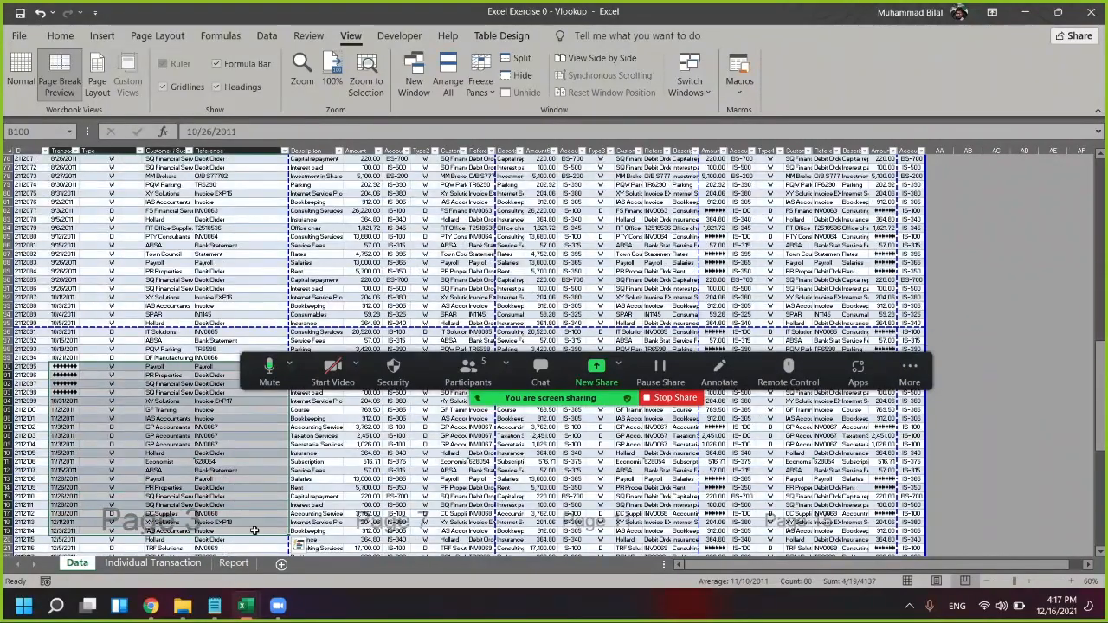
{"action": "scroll", "coordinate": [234, 487], "scroll_direction": "up", "scroll_amount": 7}
{"action": "scroll", "coordinate": [201, 310], "scroll_direction": "up", "scroll_amount": 15}
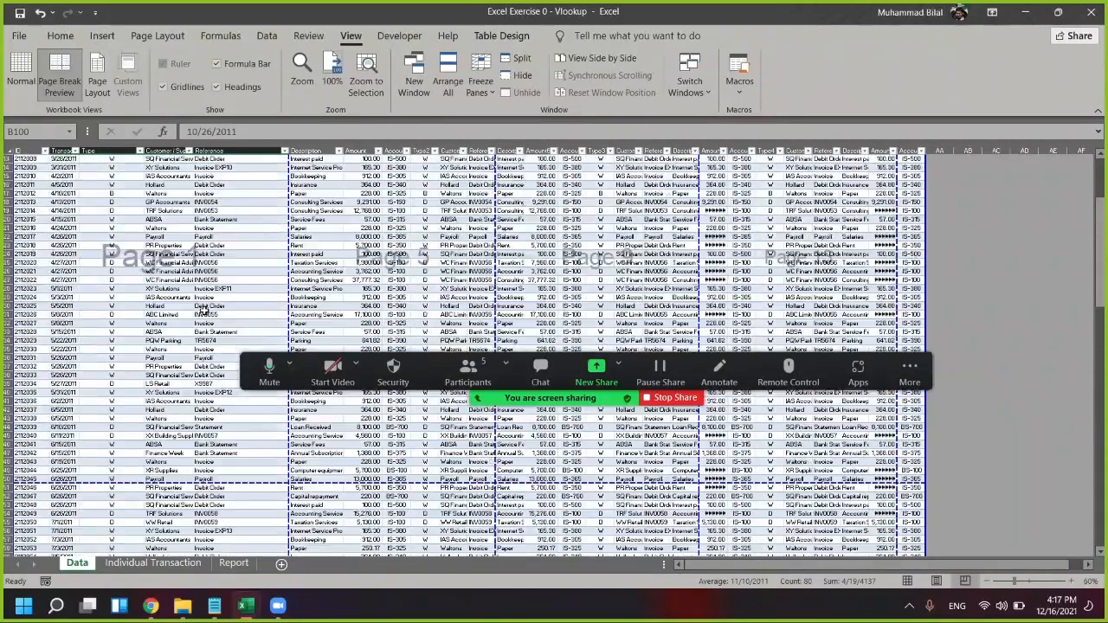
{"action": "left_click_drag", "start_coordinate": [33, 219], "coordinate": [70, 289]}
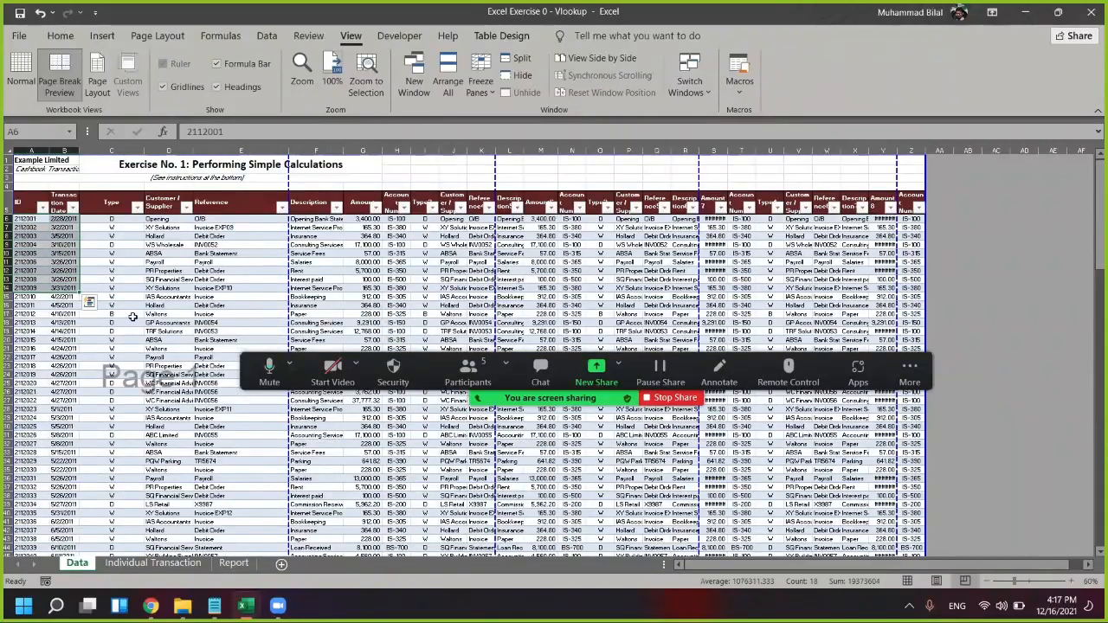
{"action": "left_click_drag", "start_coordinate": [26, 220], "coordinate": [224, 517]}
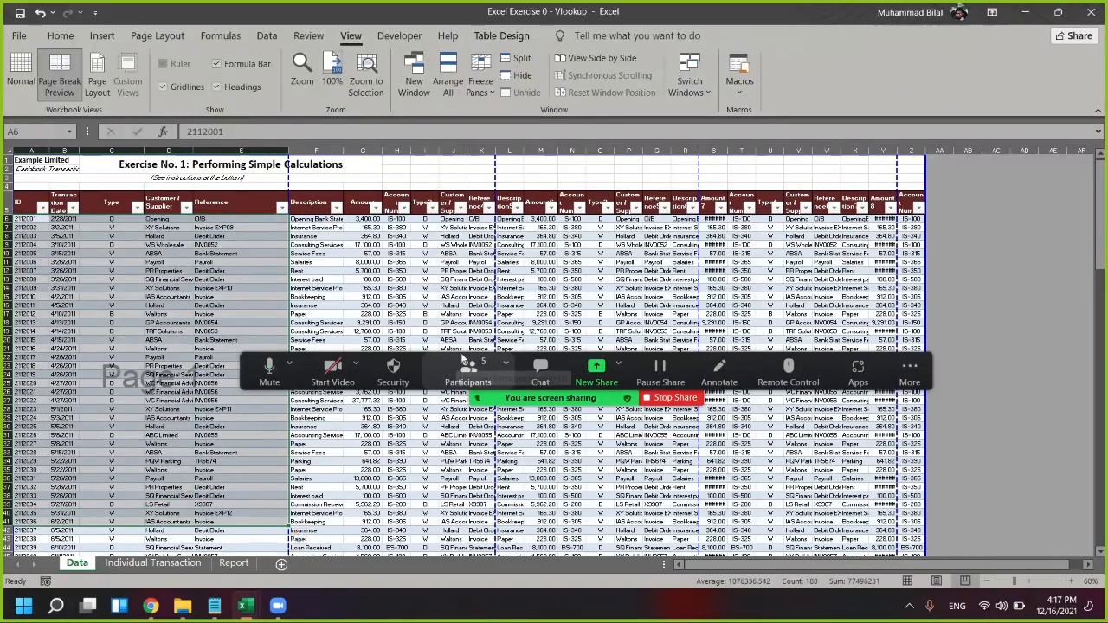
{"action": "left_click_drag", "start_coordinate": [334, 221], "coordinate": [481, 539]}
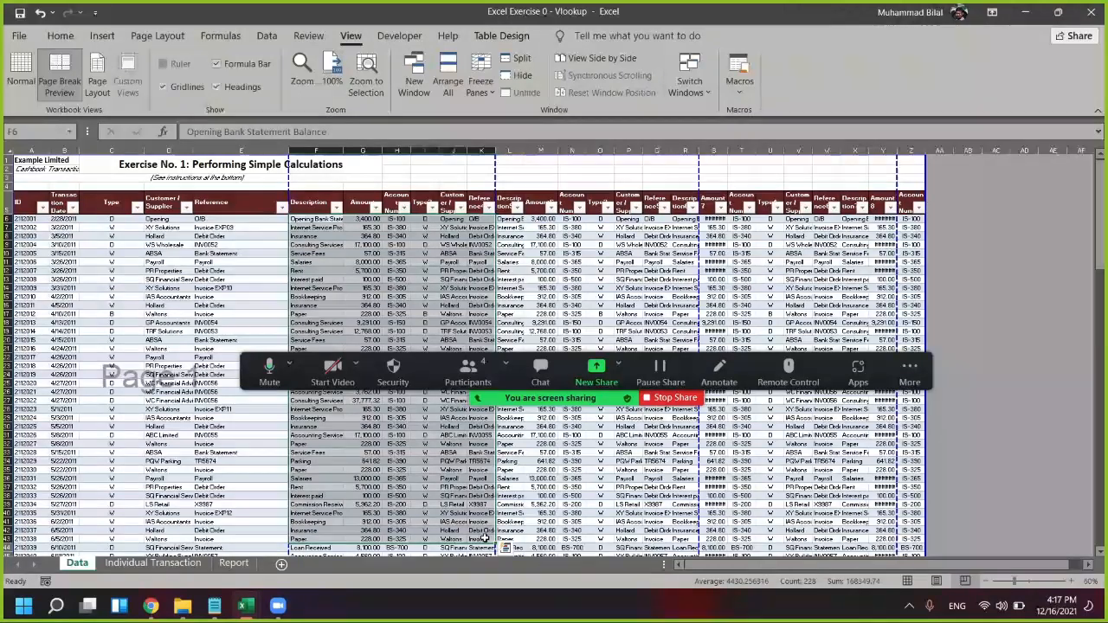
{"action": "left_click", "coordinate": [168, 348]}
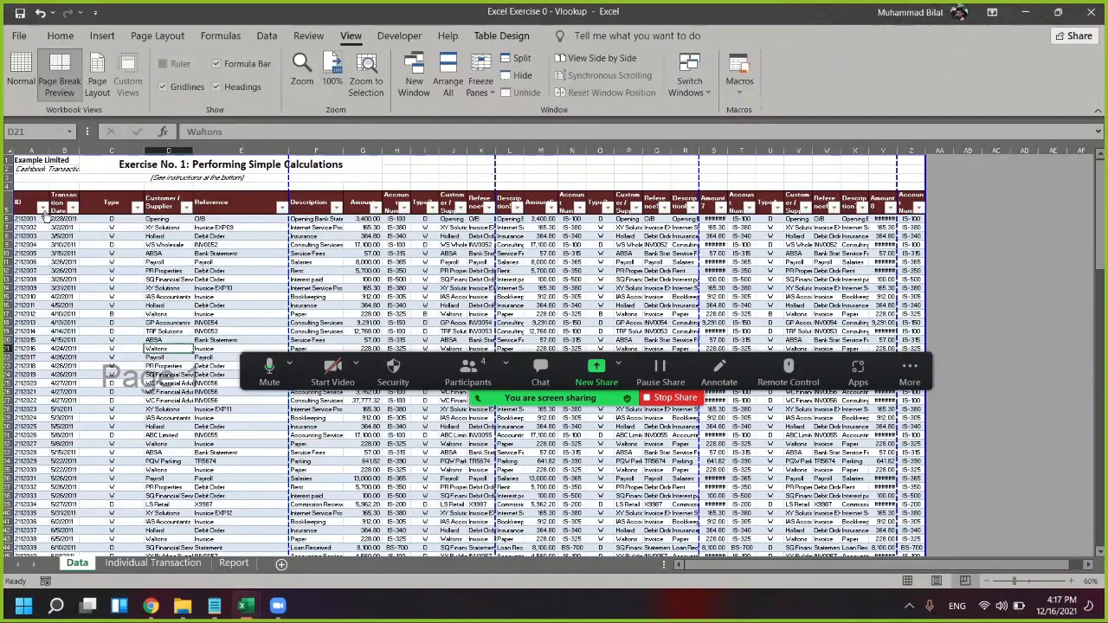
{"action": "left_click", "coordinate": [21, 197]}
{"action": "left_click_drag", "start_coordinate": [35, 222], "coordinate": [277, 514]}
{"action": "left_click_drag", "start_coordinate": [319, 224], "coordinate": [485, 522]}
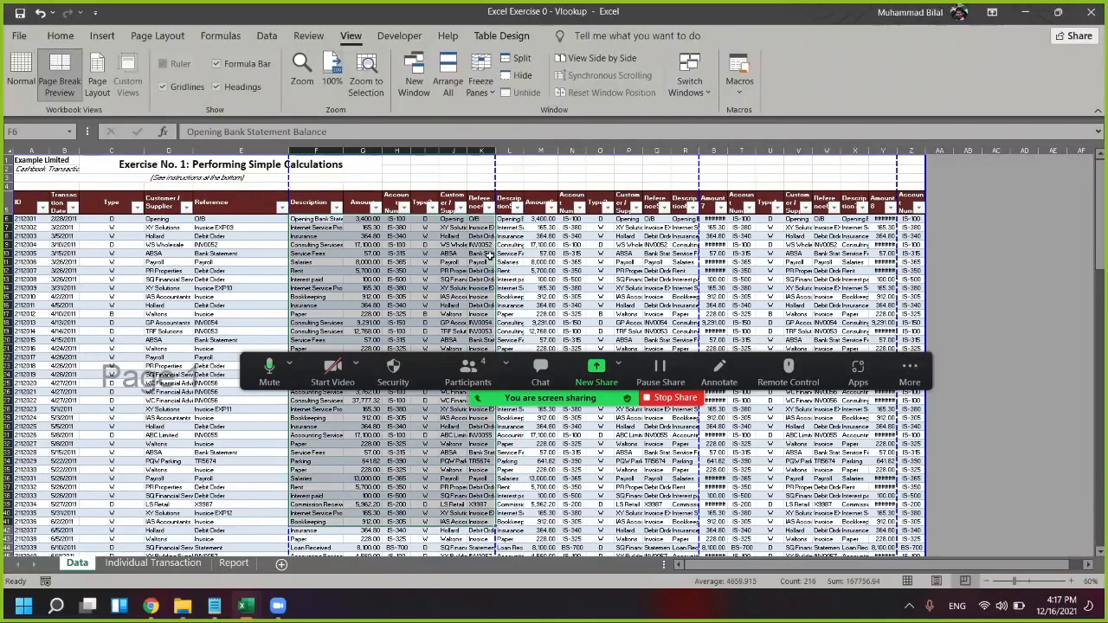
Try to move the vertical page break after column K to the break after column R, and undo the move
{"action": "left_click_drag", "start_coordinate": [496, 237], "coordinate": [698, 487]}
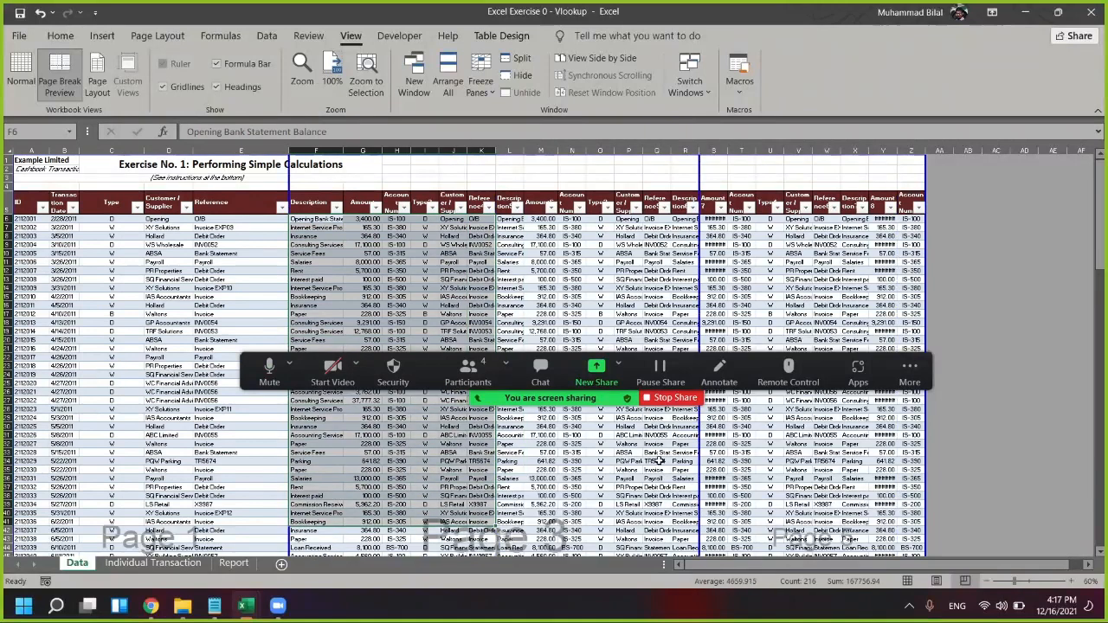
{"action": "left_click", "coordinate": [571, 470]}
Highlight wide row bands on the first and second page levels to trace an across-then-down page order
{"action": "left_click_drag", "start_coordinate": [97, 330], "coordinate": [875, 404]}
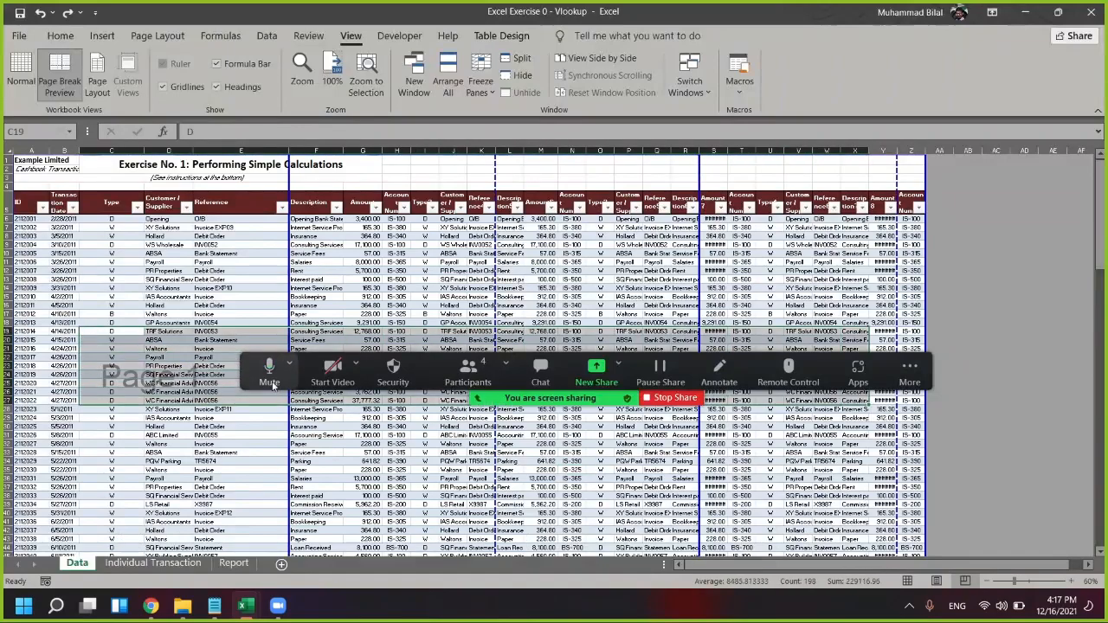
{"action": "scroll", "coordinate": [87, 407], "scroll_direction": "down", "scroll_amount": 8}
{"action": "left_click", "coordinate": [68, 410]}
{"action": "left_click_drag", "start_coordinate": [67, 411], "coordinate": [870, 545]}
{"action": "scroll", "coordinate": [442, 342], "scroll_direction": "up", "scroll_amount": 8}
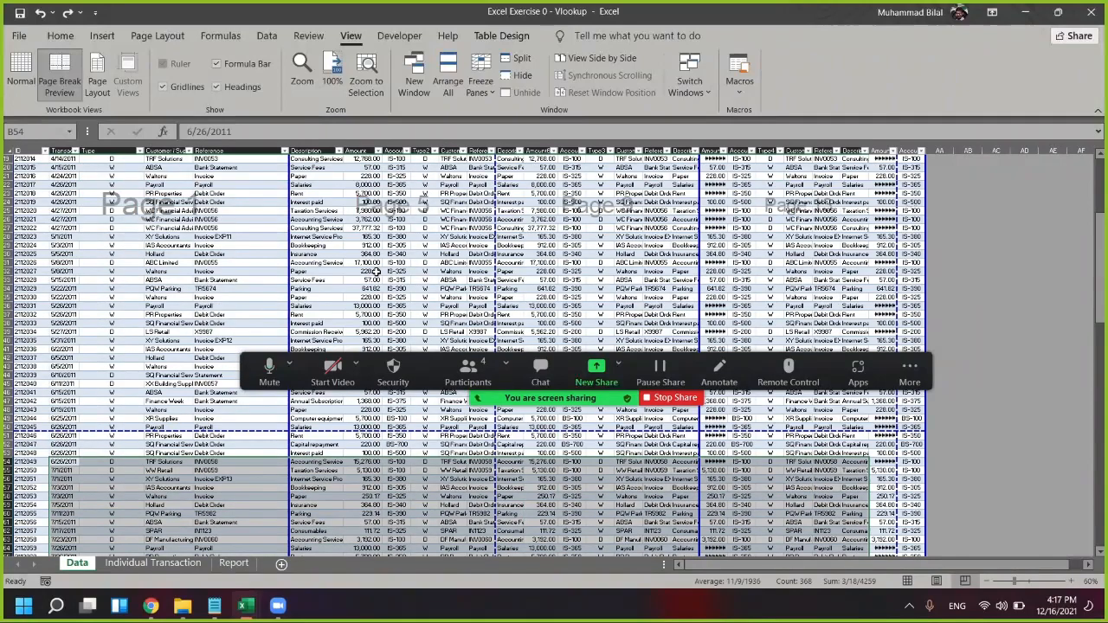
Set the Data sheet's page order to Over, then down in Page Setup and apply it
{"action": "left_click", "coordinate": [158, 36]}
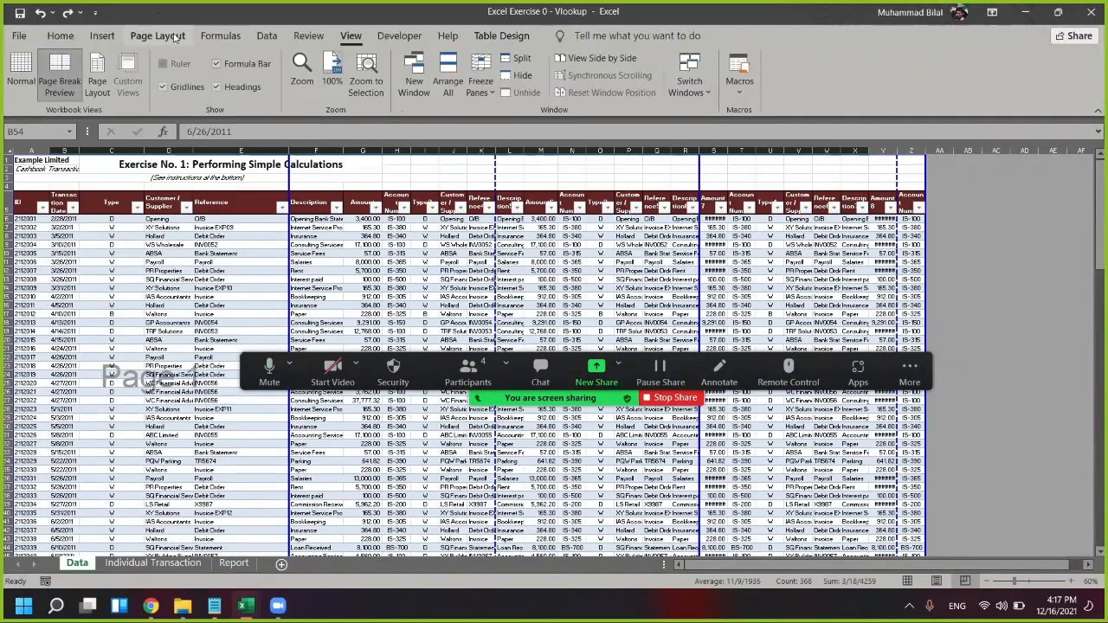
{"action": "left_click", "coordinate": [353, 109]}
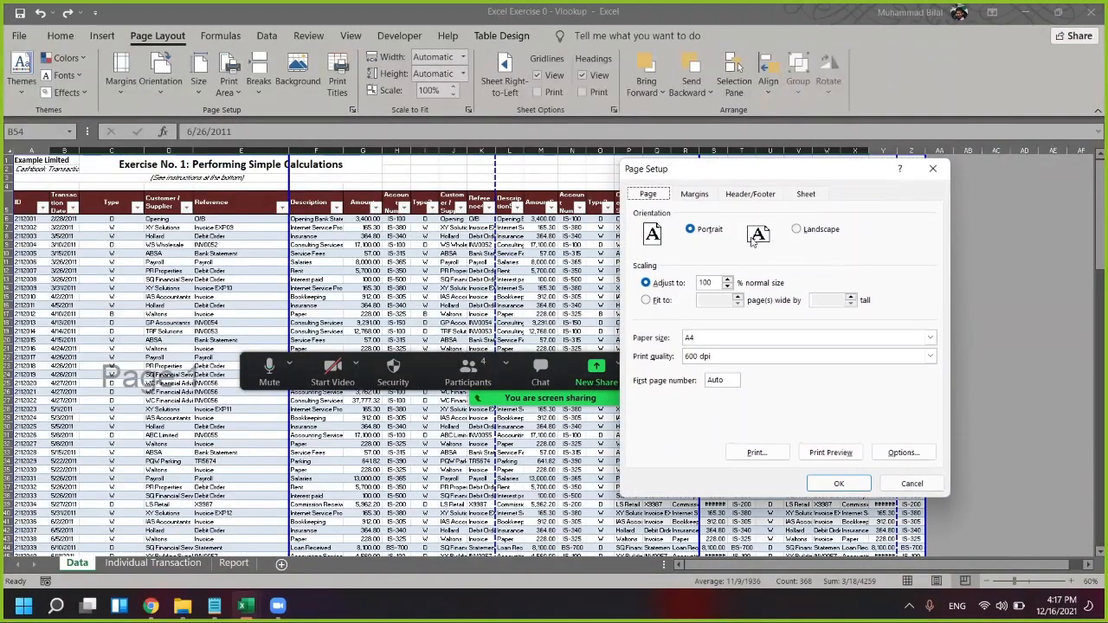
{"action": "left_click", "coordinate": [806, 194]}
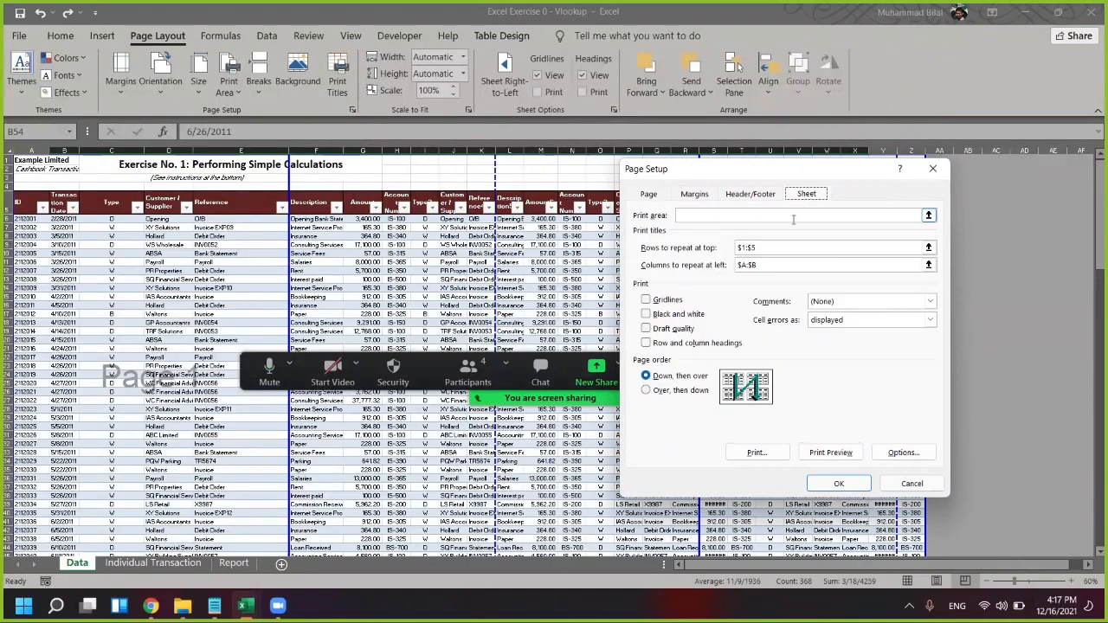
{"action": "left_click", "coordinate": [664, 391]}
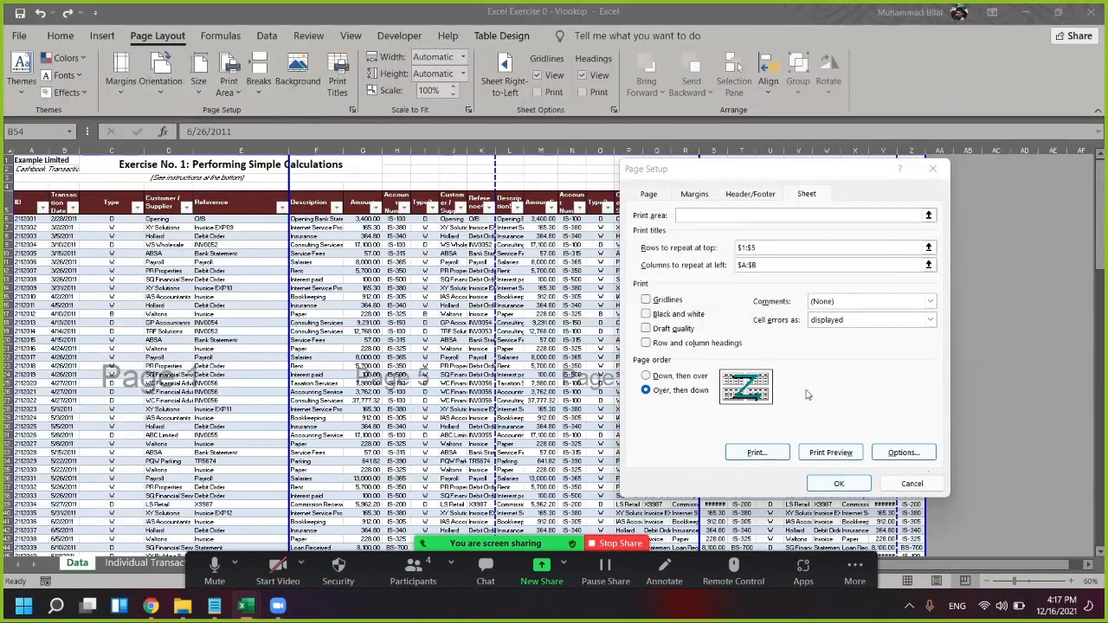
{"action": "left_click", "coordinate": [675, 394]}
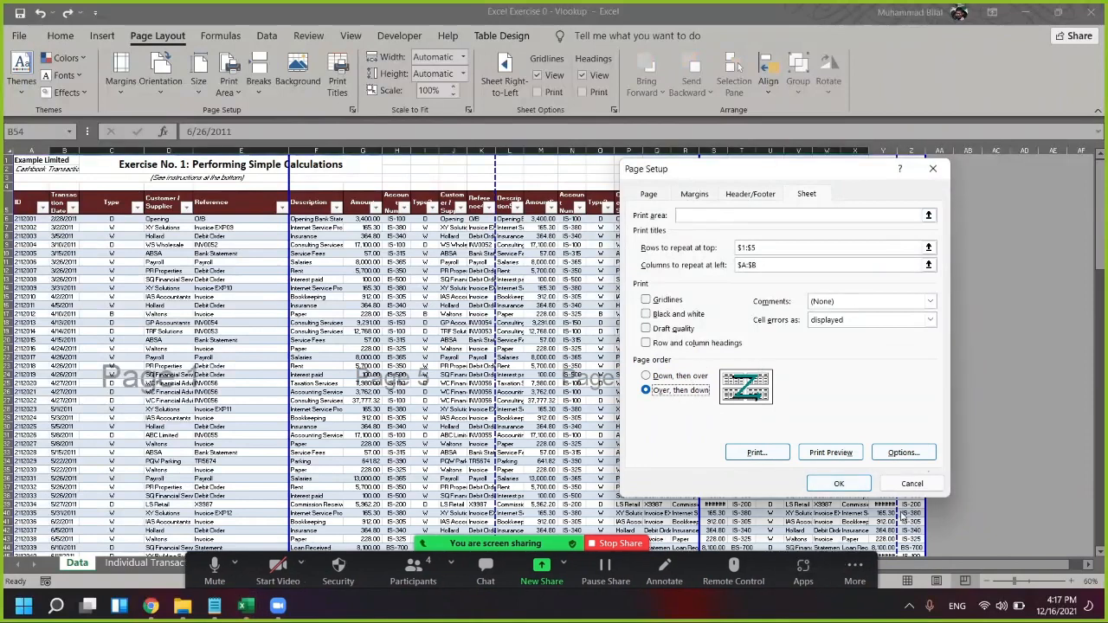
{"action": "left_click", "coordinate": [839, 483]}
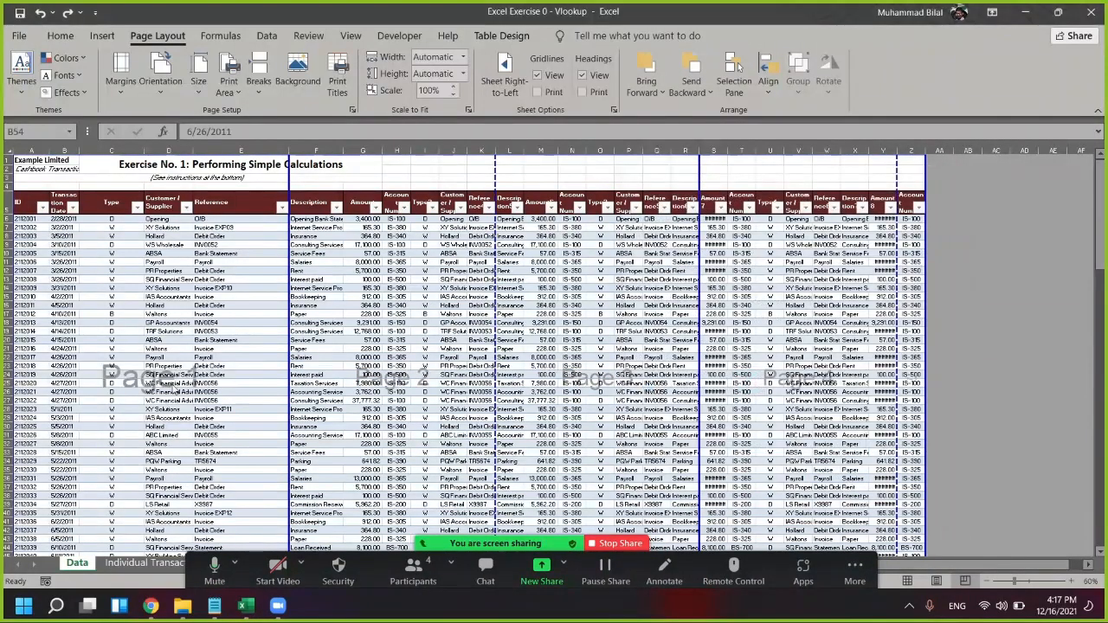
Examine how the page numbers run across the Data sheet before continuing to the next row of pages
{"action": "left_click", "coordinate": [630, 401]}
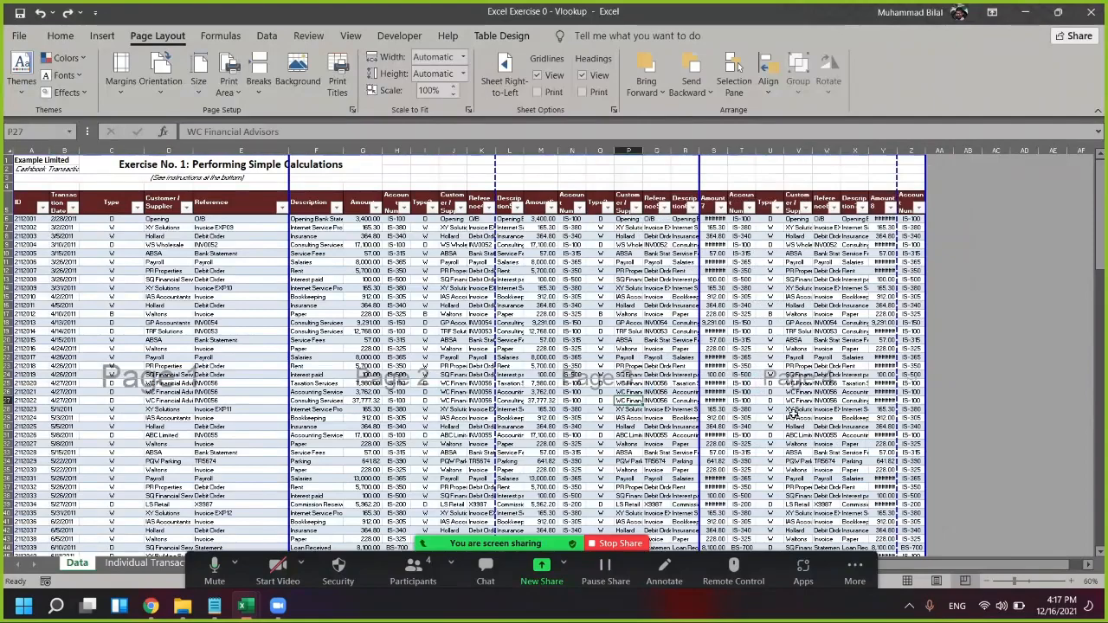
{"action": "left_click", "coordinate": [811, 393]}
{"action": "left_click_drag", "start_coordinate": [251, 339], "coordinate": [850, 435]}
{"action": "scroll", "coordinate": [417, 342], "scroll_direction": "down", "scroll_amount": 4}
{"action": "scroll", "coordinate": [418, 342], "scroll_direction": "down", "scroll_amount": 4}
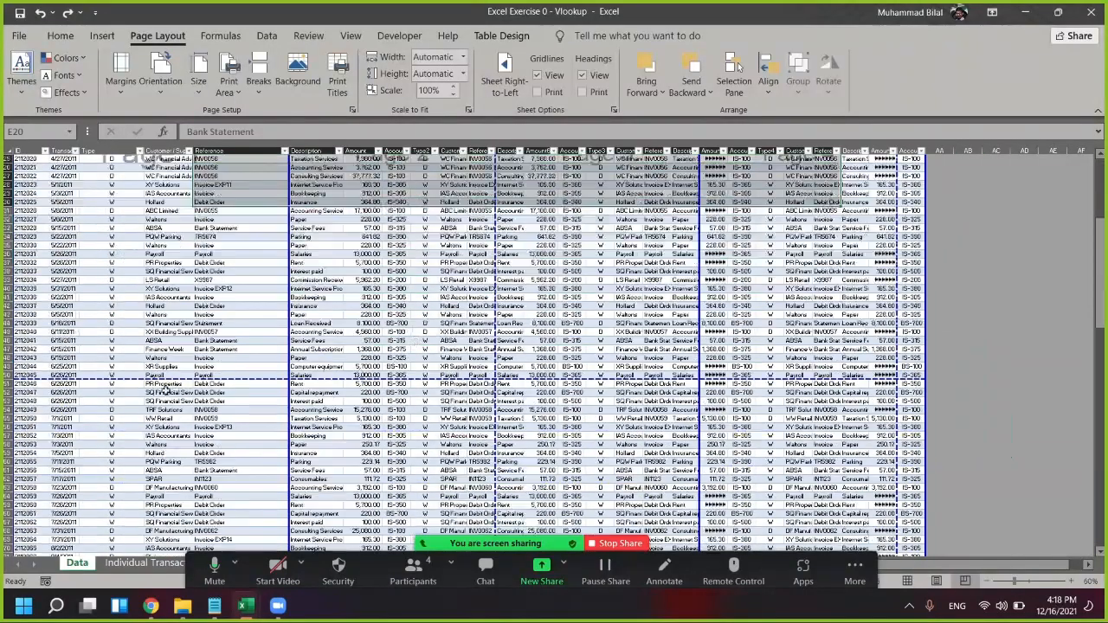